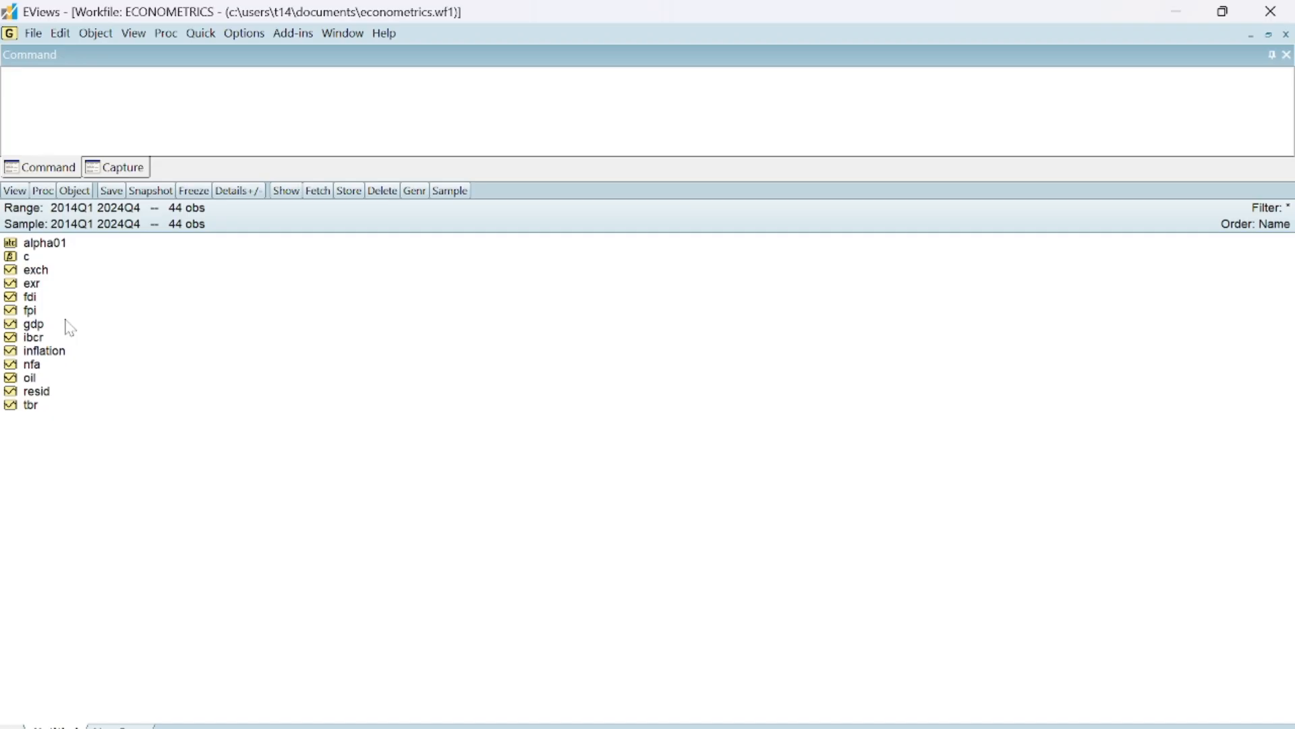
- Start a new workfile with the dated regular-frequency structure and set its frequency to Quarterly
{"action": "left_click", "coordinate": [35, 35]}
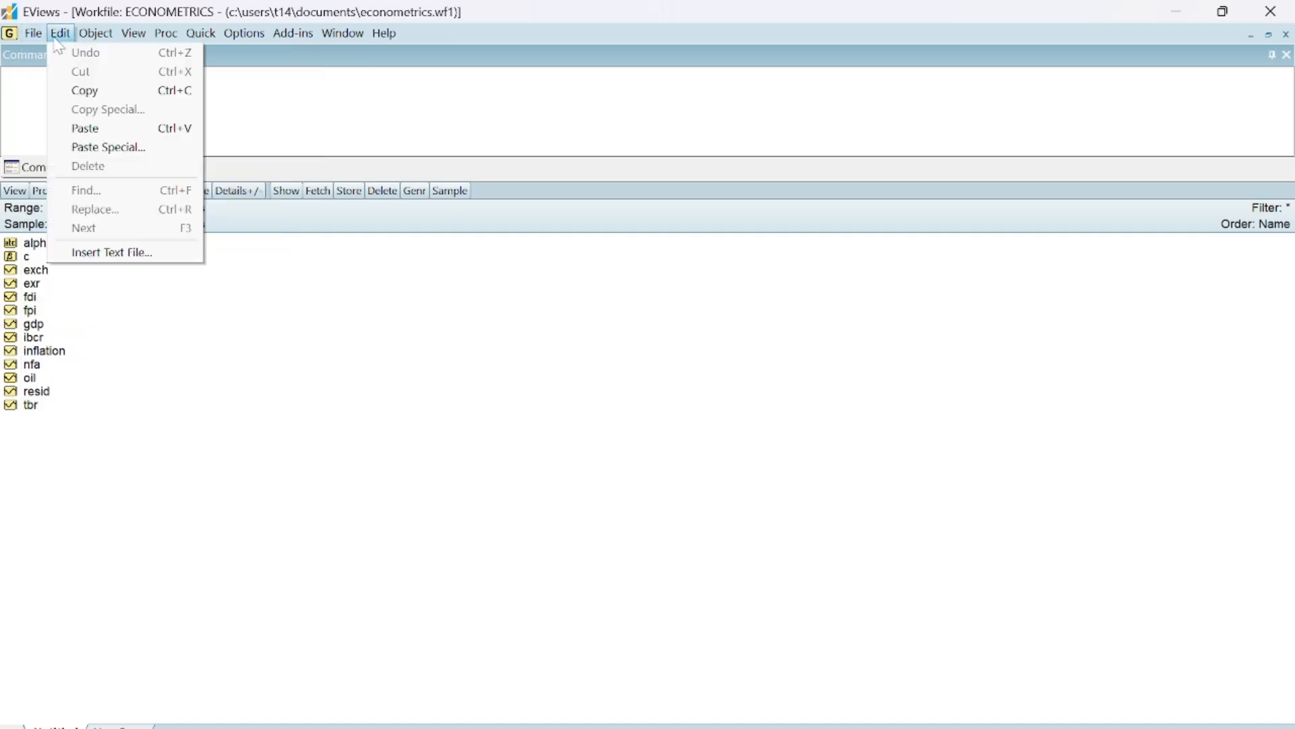
{"action": "mouse_move", "coordinate": [61, 33]}
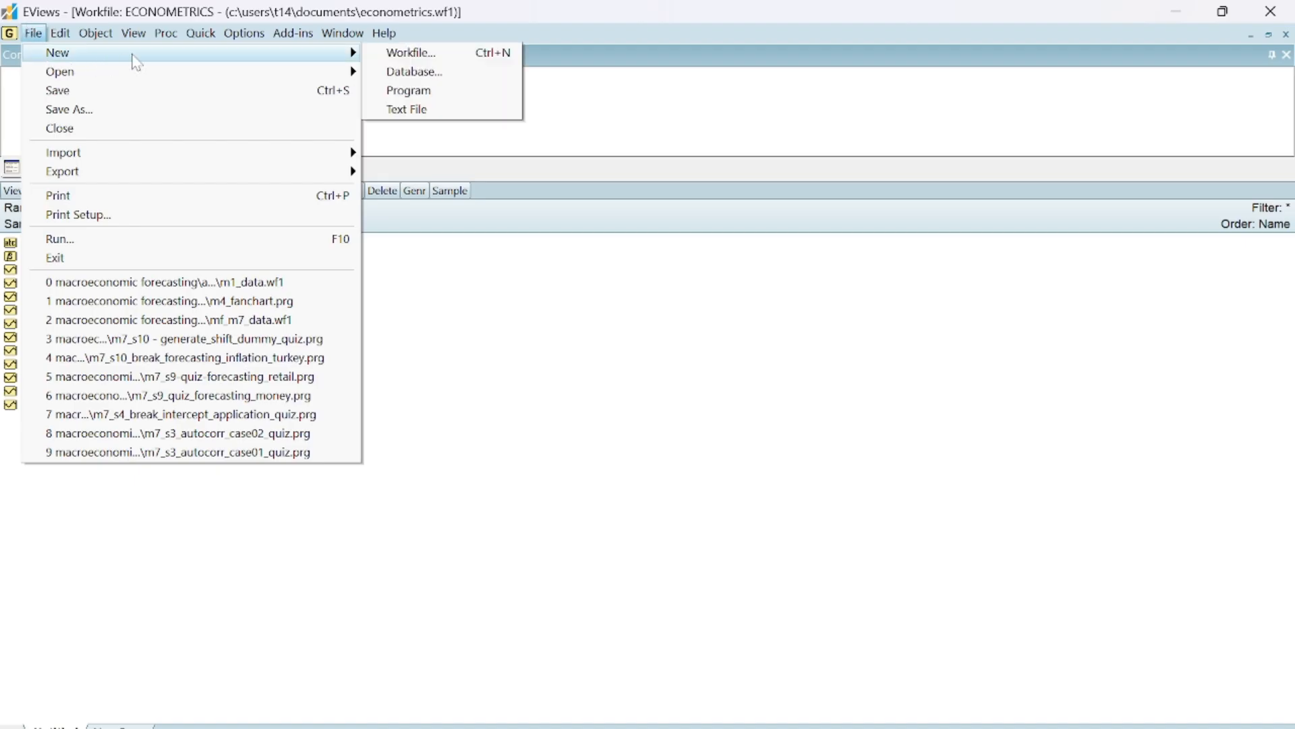
{"action": "left_click", "coordinate": [402, 54]}
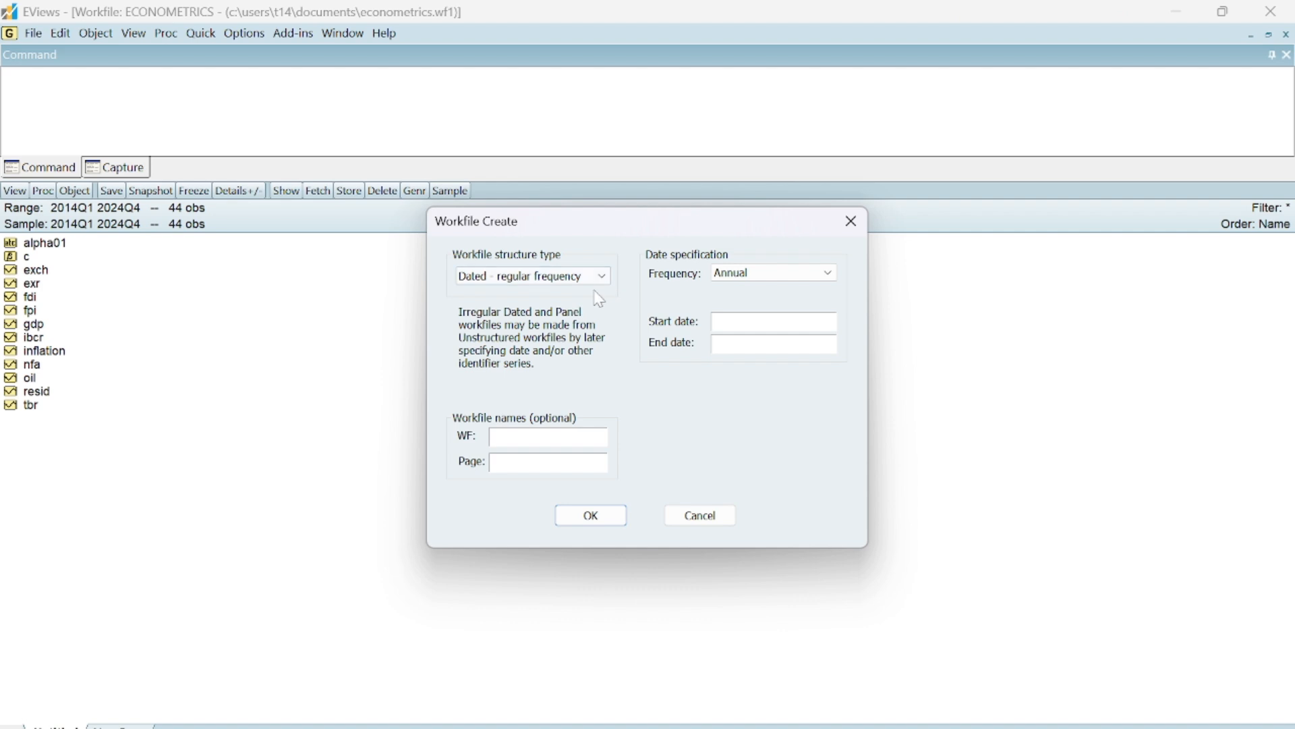
{"action": "left_click", "coordinate": [796, 272]}
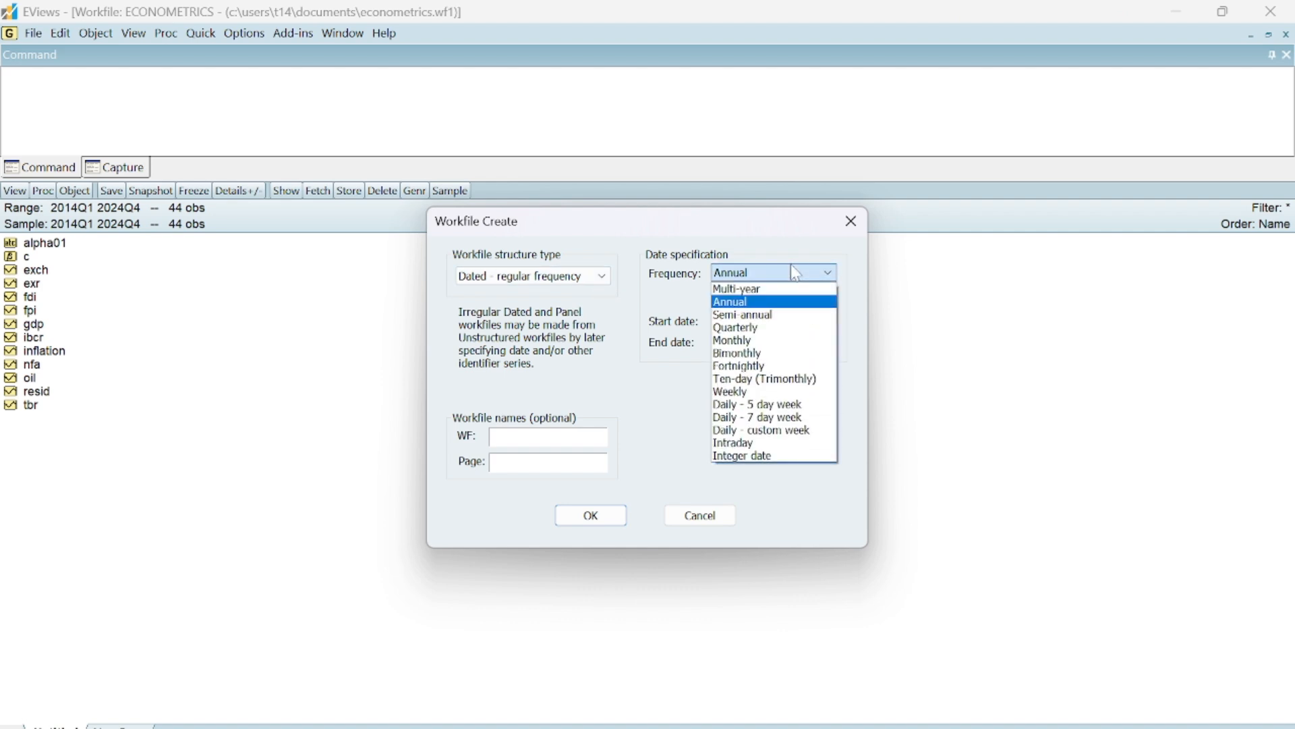
{"action": "left_click", "coordinate": [754, 329]}
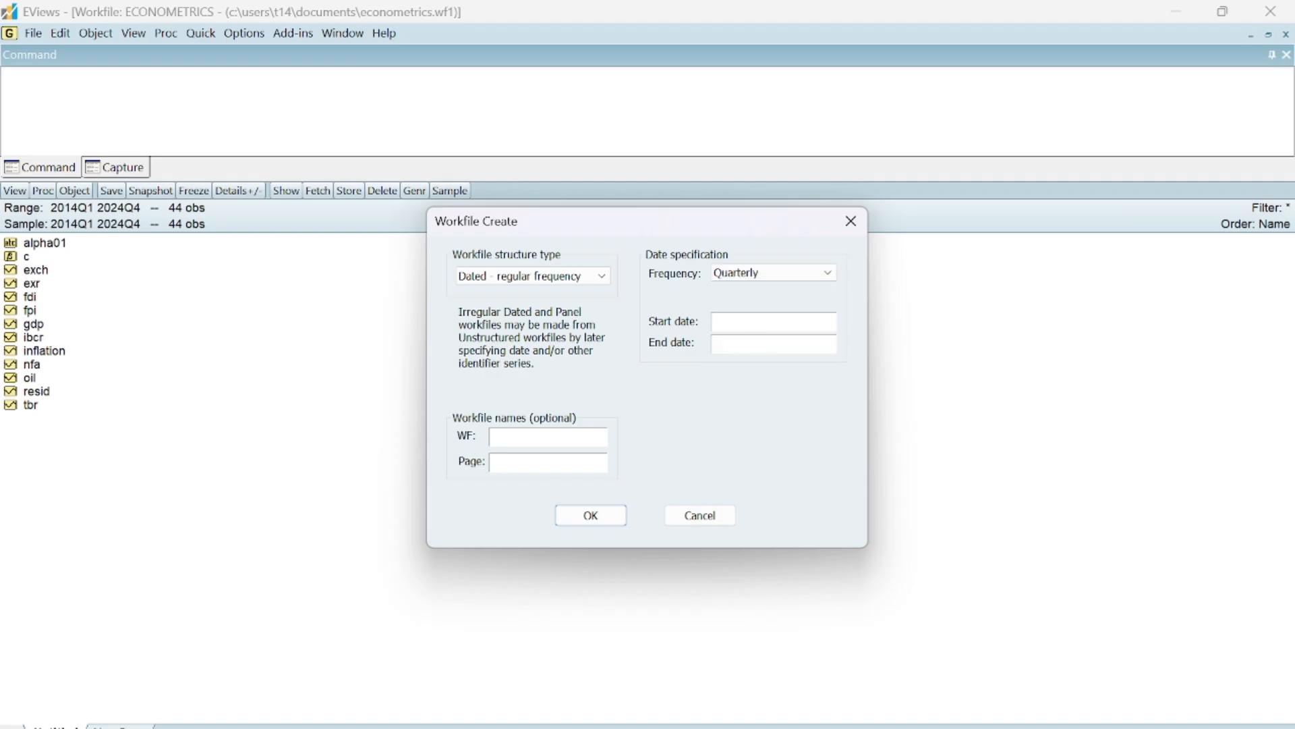
- Set the workfile's start date to 2014q1 and its end date to 2024q4
{"action": "type", "text": "2014"}
{"action": "type", "text": "q1"}
{"action": "type", "text": "202"}
{"action": "type", "text": "4"}
{"action": "type", "text": "q4"}
- Name the workfile with "test", the author's first name and "Econ" joined by underscores, and create it
{"action": "type", "text": "test"}
{"action": "type", "text": "_"}
{"action": "type", "text": "R"}
{"action": "type", "text": "ichard"}
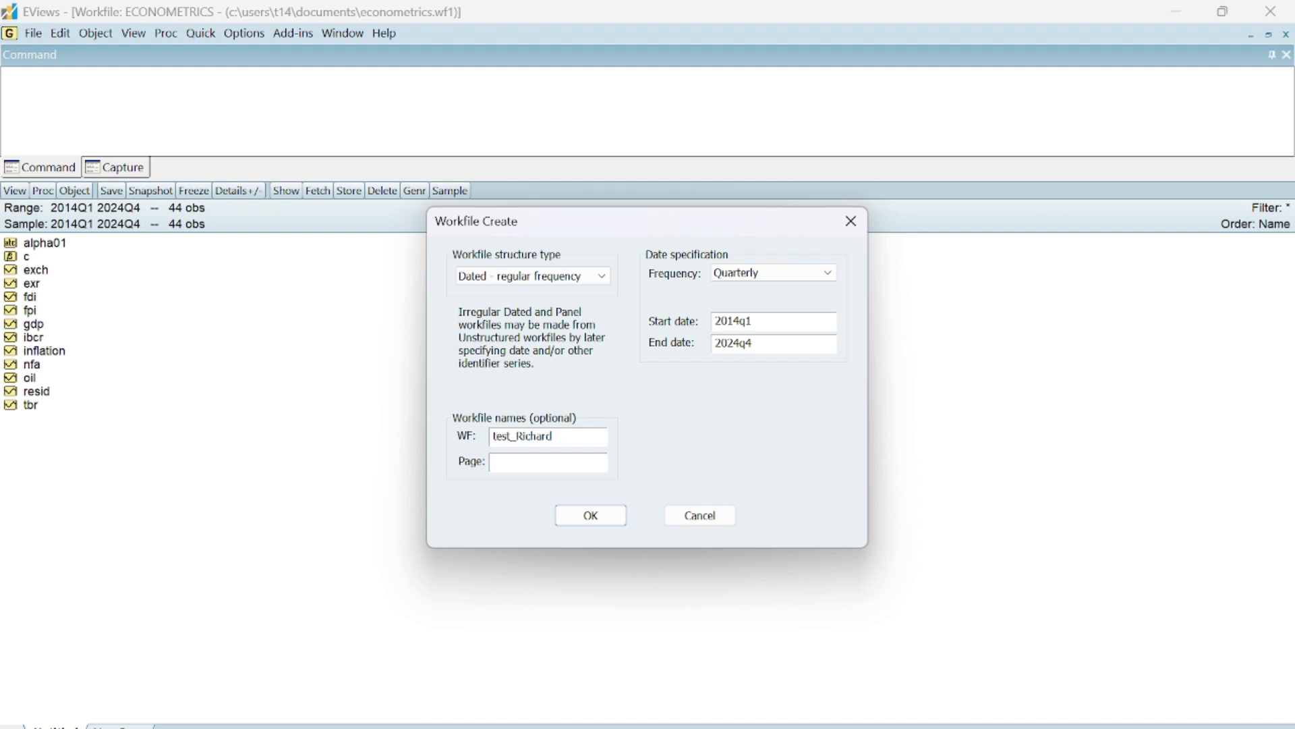
{"action": "type", "text": "_Econ"}
{"action": "left_click", "coordinate": [594, 523]}
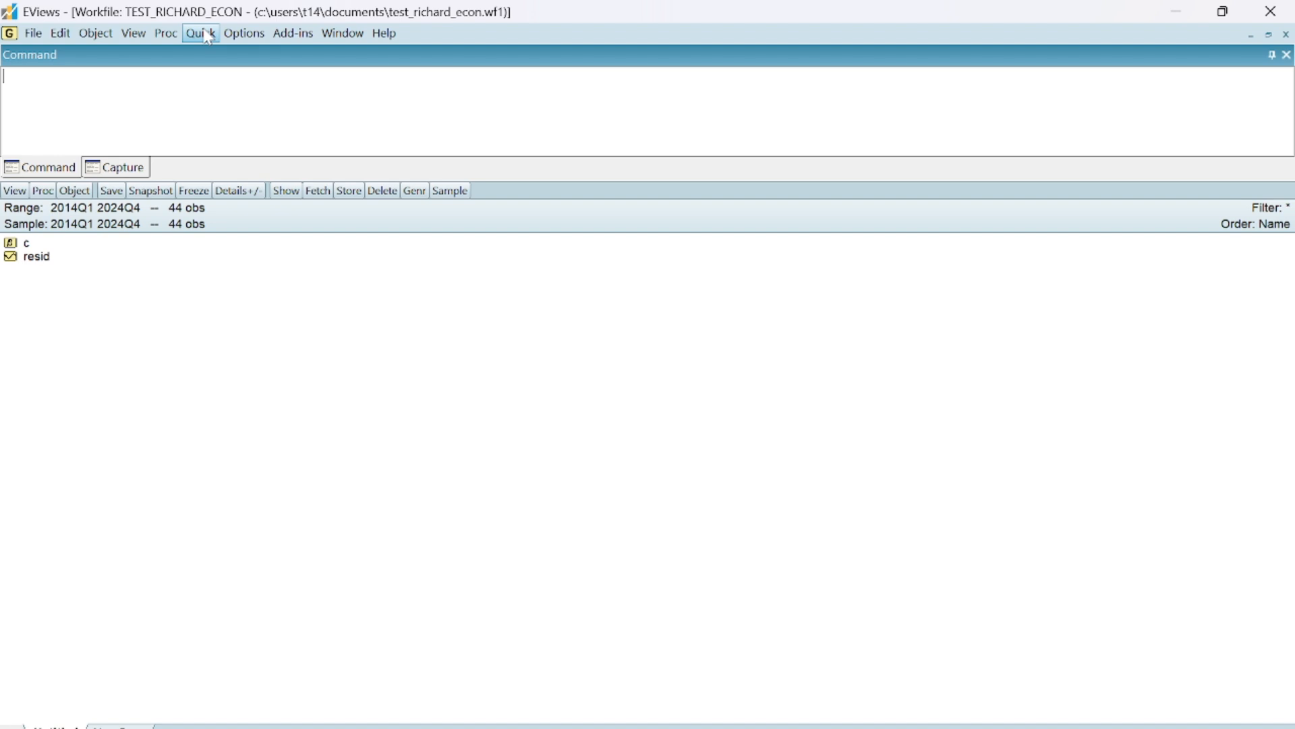
- Open an empty group for editing series and reveal the series-name row above 2014Q1
{"action": "left_click", "coordinate": [209, 37]}
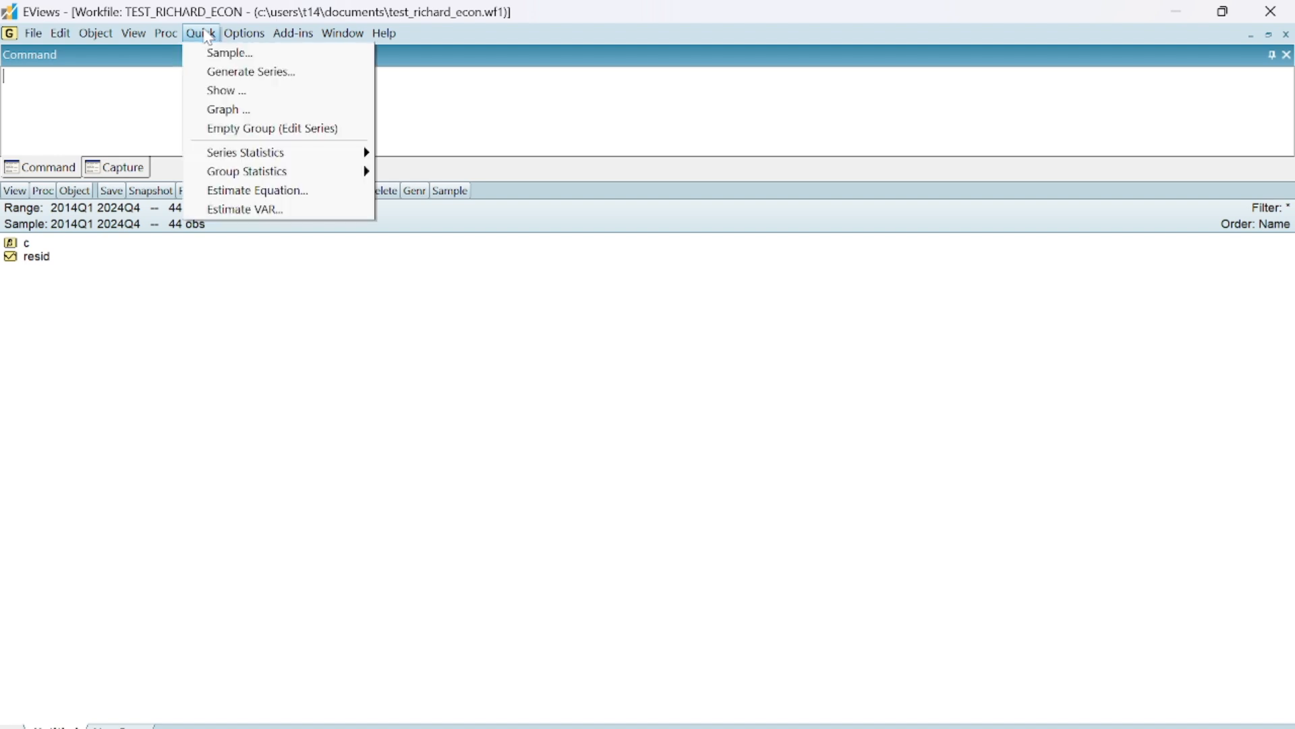
{"action": "left_click", "coordinate": [268, 134]}
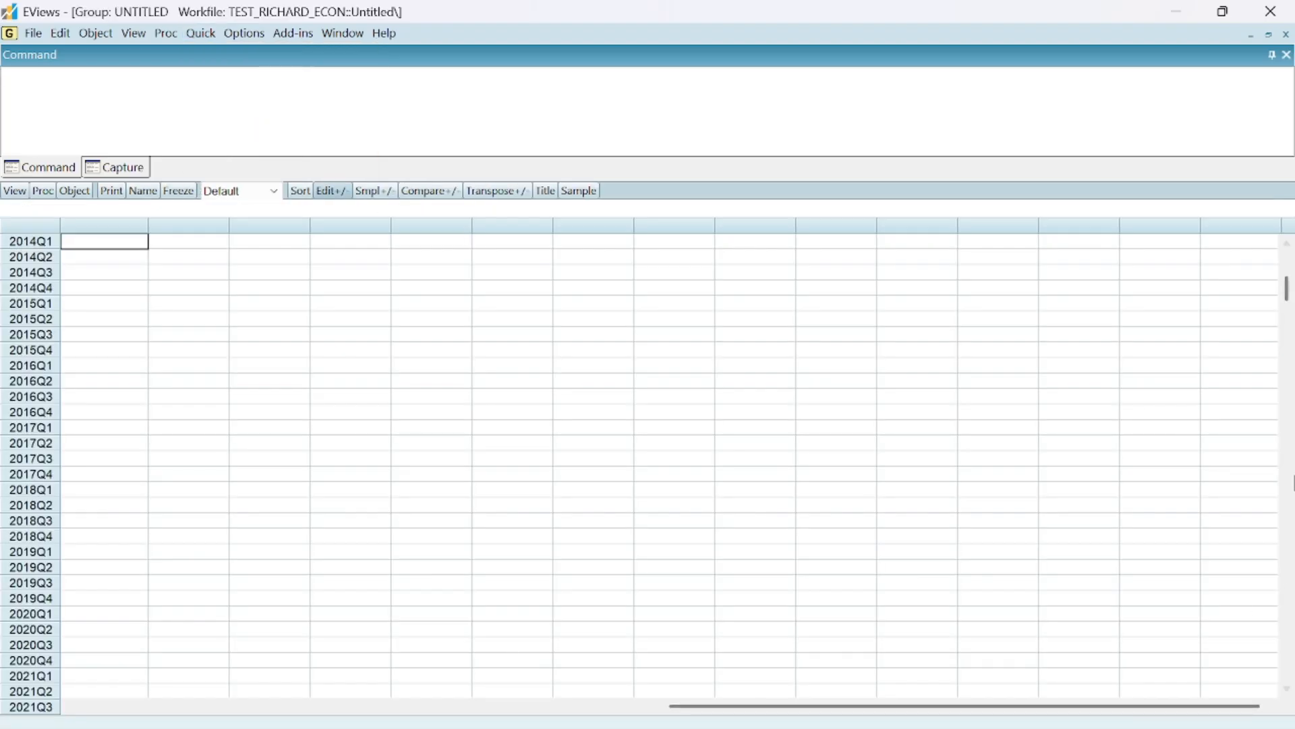
{"action": "left_click", "coordinate": [1288, 247]}
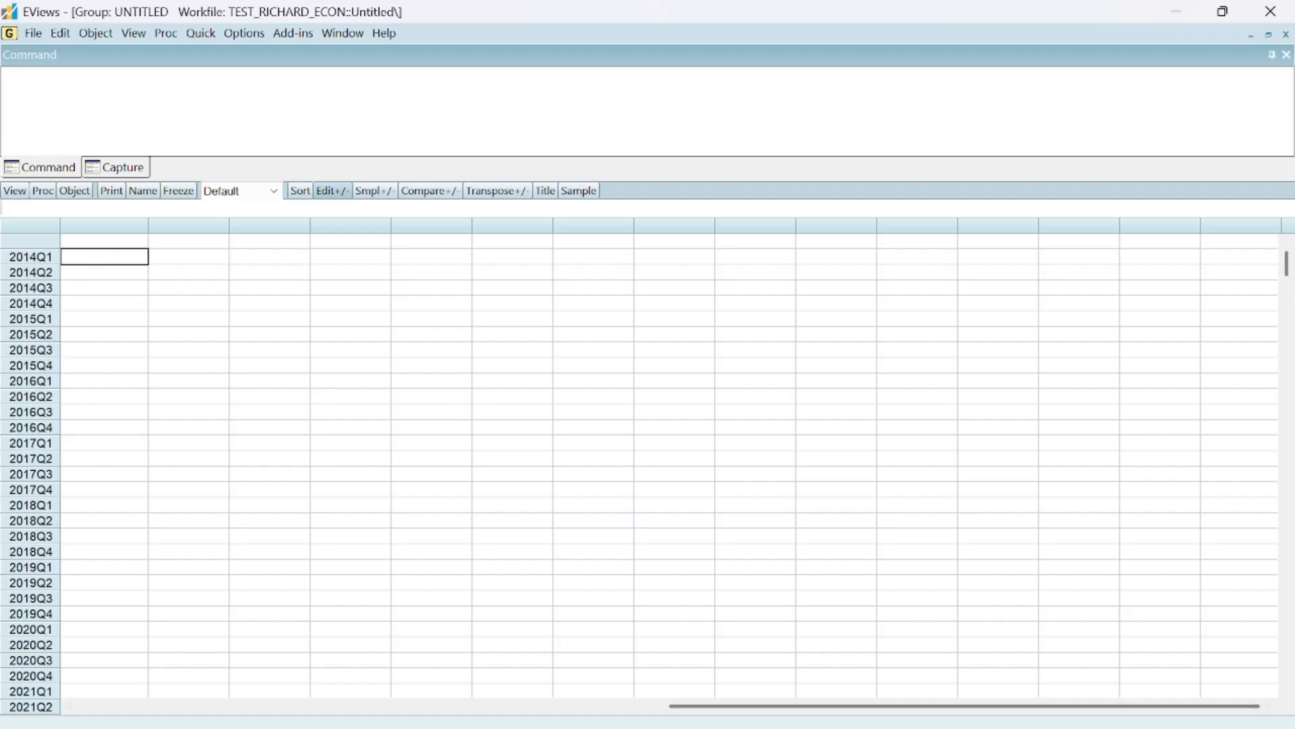
- Switch to the 2025H2 Deliverable workbook in Excel and copy B1:K101, covering the External Reserves to Oil Price columns with their headers
{"action": "left_click", "coordinate": [941, 703]}
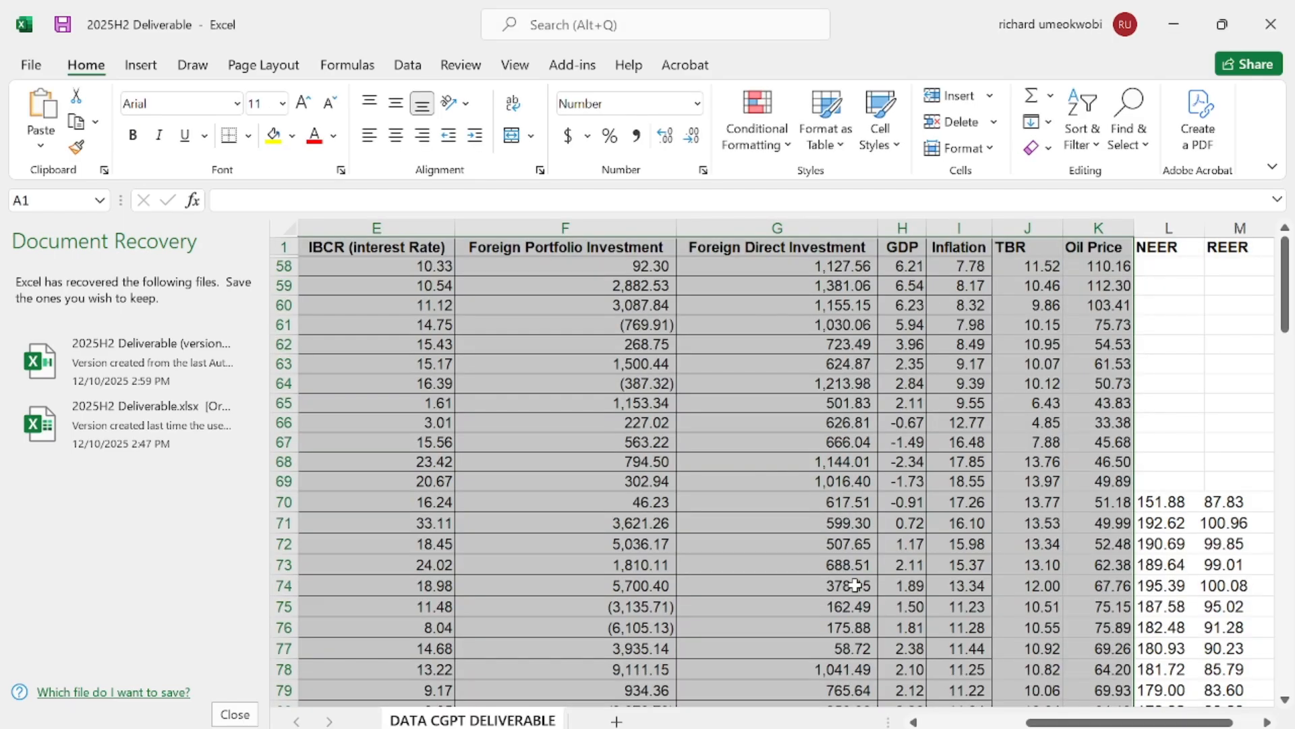
{"action": "left_click_drag", "start_coordinate": [1032, 722], "coordinate": [929, 722]}
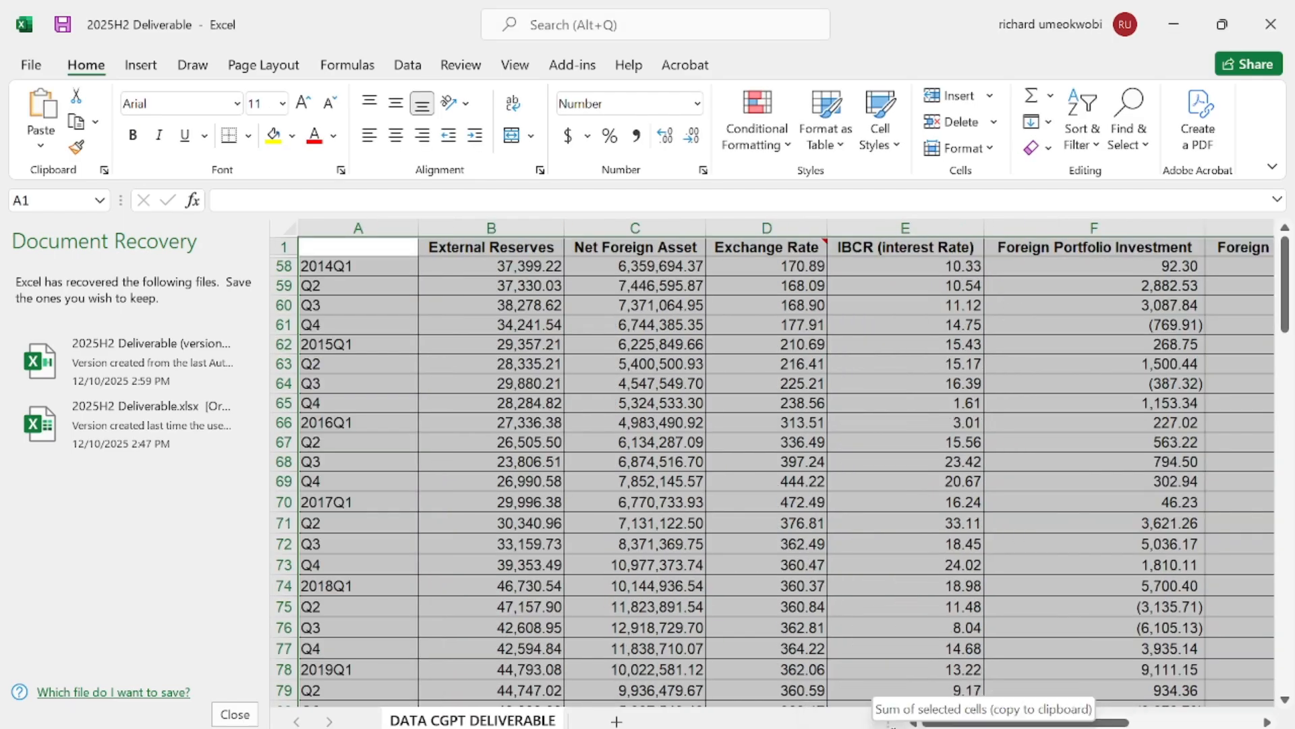
{"action": "mouse_move", "coordinate": [1044, 722]}
{"action": "left_mouse_down"}
{"action": "mouse_move", "coordinate": [1150, 722]}
{"action": "mouse_move", "coordinate": [1042, 722]}
{"action": "left_mouse_up"}
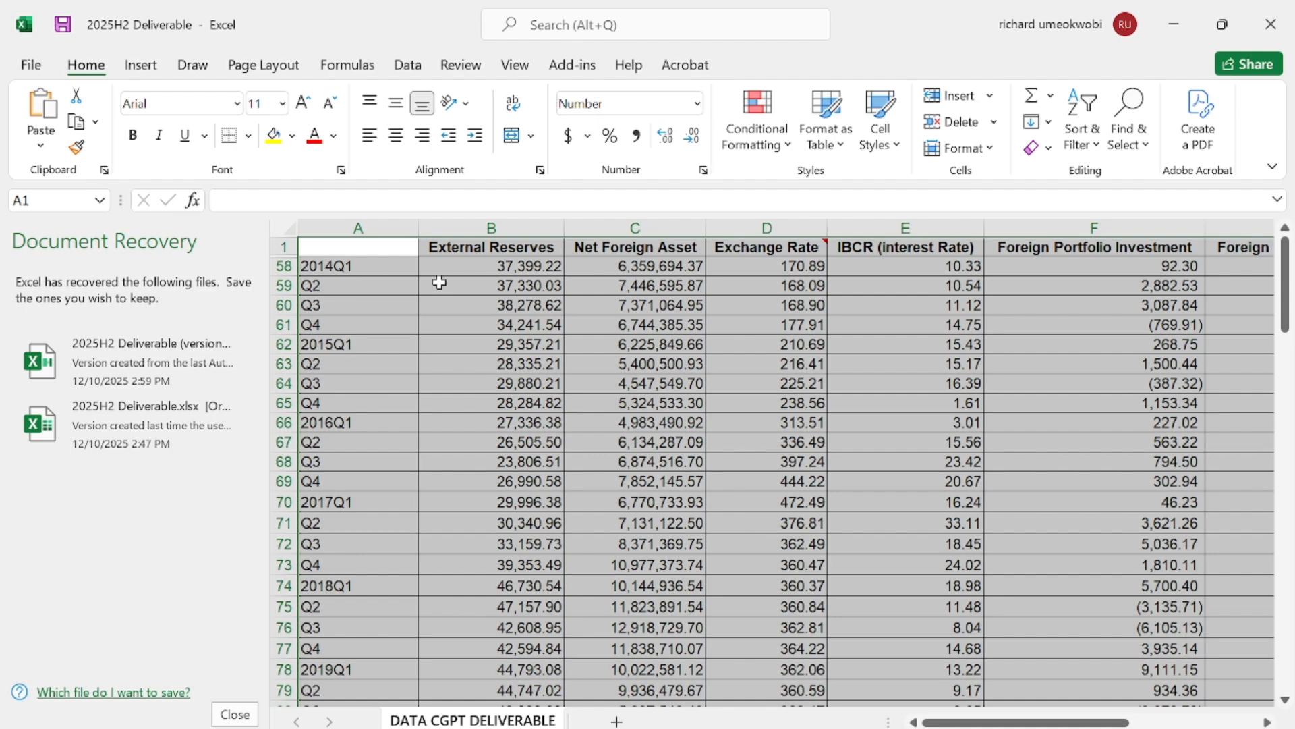
{"action": "left_click", "coordinate": [455, 246]}
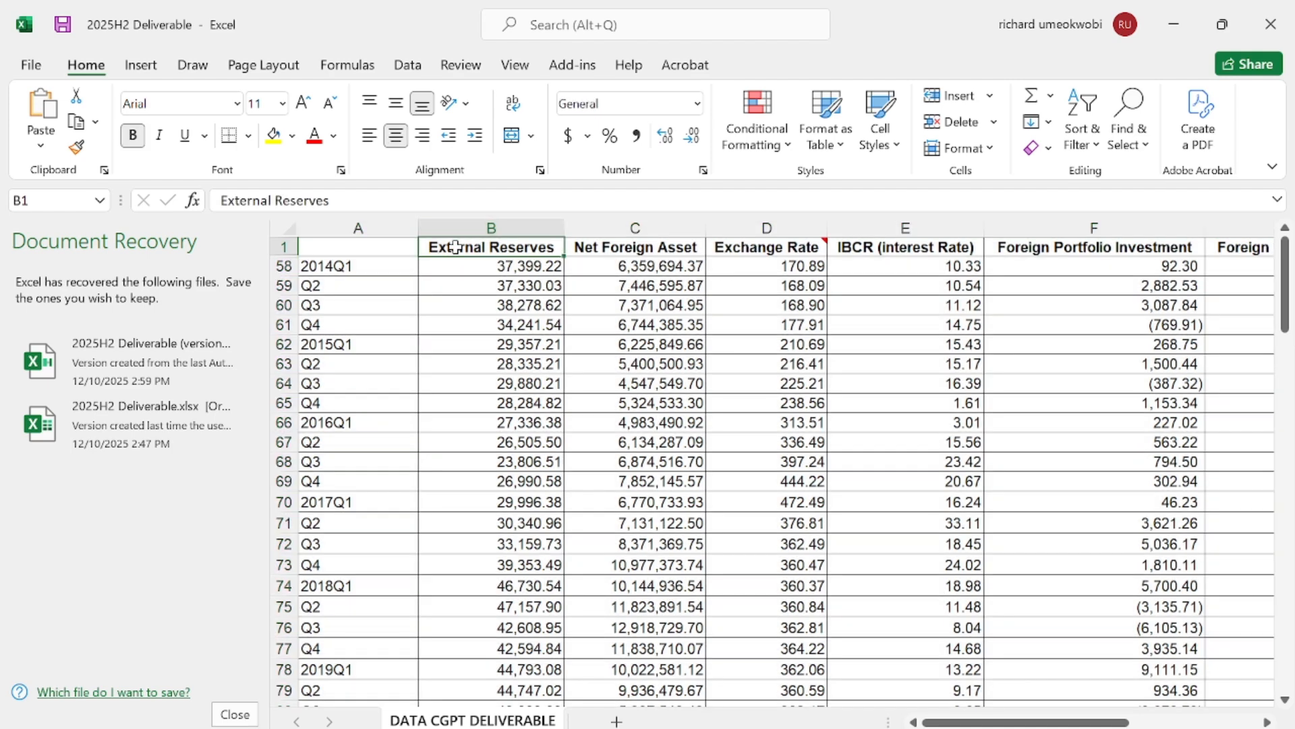
{"action": "key", "text": "shift+Right"}
{"action": "key", "text": "shift+Right"}
{"action": "key", "text": "shift+Right"}
{"action": "key", "text": "shift+Right"}
{"action": "key", "text": "shift+Right"}
{"action": "key", "text": "shift+Right"}
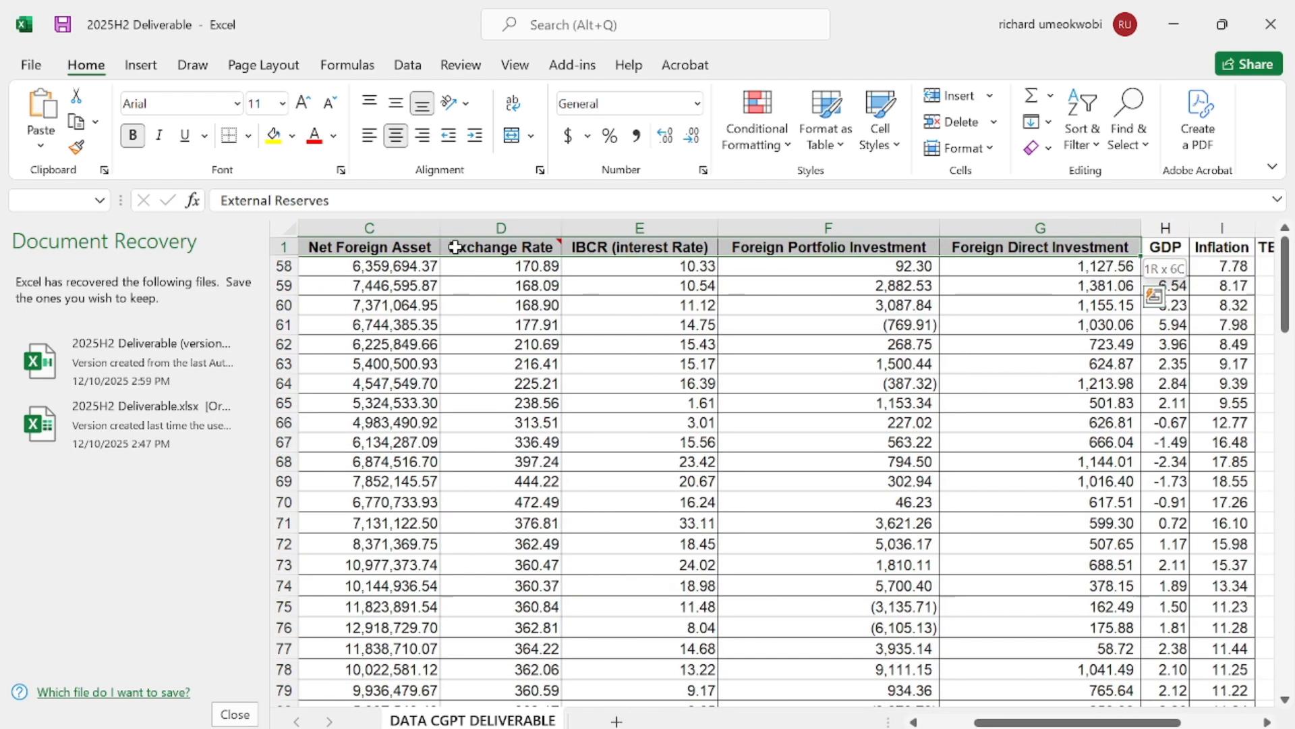
{"action": "key", "text": "shift+Right"}
{"action": "key", "text": "shift+Right"}
{"action": "key", "text": "shift+Right"}
{"action": "key", "text": "shift+Right"}
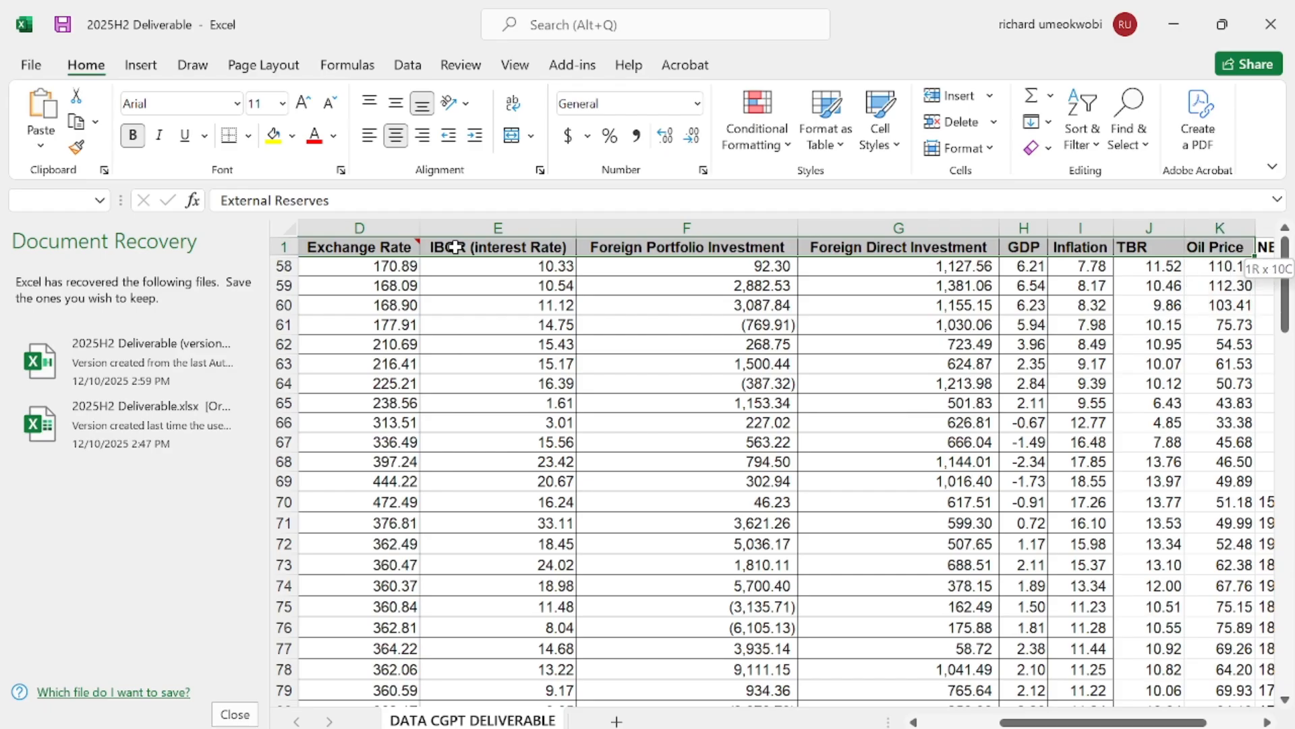
{"action": "key", "text": "shift+Right"}
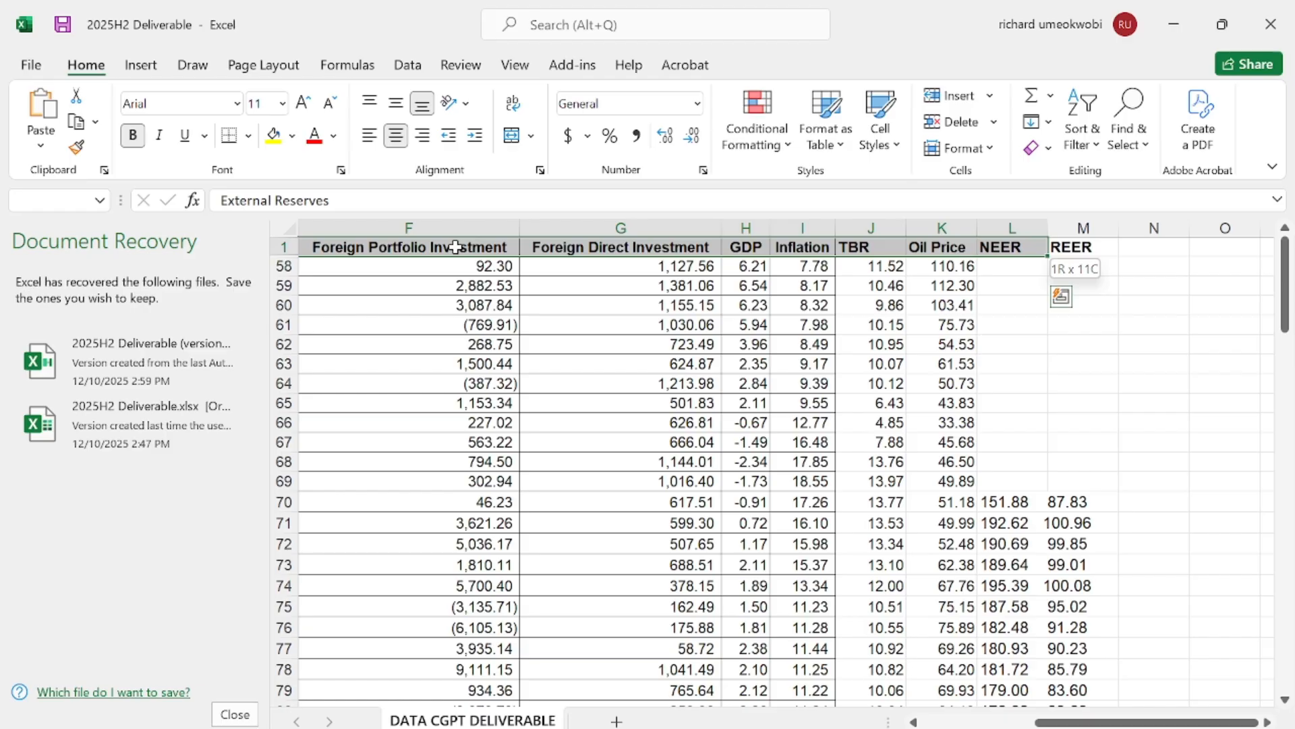
{"action": "key", "text": "shift+Left"}
{"action": "key", "text": "shift+Left"}
{"action": "key", "text": "shift+Down"}
{"action": "key", "text": "shift+Down"}
{"action": "key", "text": "shift+Down"}
{"action": "key", "text": "shift+Down"}
{"action": "key", "text": "shift+Down"}
{"action": "key", "text": "shift+Down"}
{"action": "key", "text": "shift+Down"}
{"action": "key", "text": "shift+Down"}
{"action": "key", "text": "shift+Down"}
{"action": "key", "text": "shift+Down"}
{"action": "key", "text": "shift+Down"}
{"action": "key", "text": "shift+Down"}
{"action": "key", "text": "shift+Down"}
{"action": "key", "text": "shift+Down"}
{"action": "key", "text": "shift+Down"}
{"action": "key", "text": "shift+Down"}
{"action": "key", "text": "shift+Down"}
{"action": "key", "text": "shift+Down"}
{"action": "key", "text": "shift+Down"}
{"action": "key", "text": "shift+Down"}
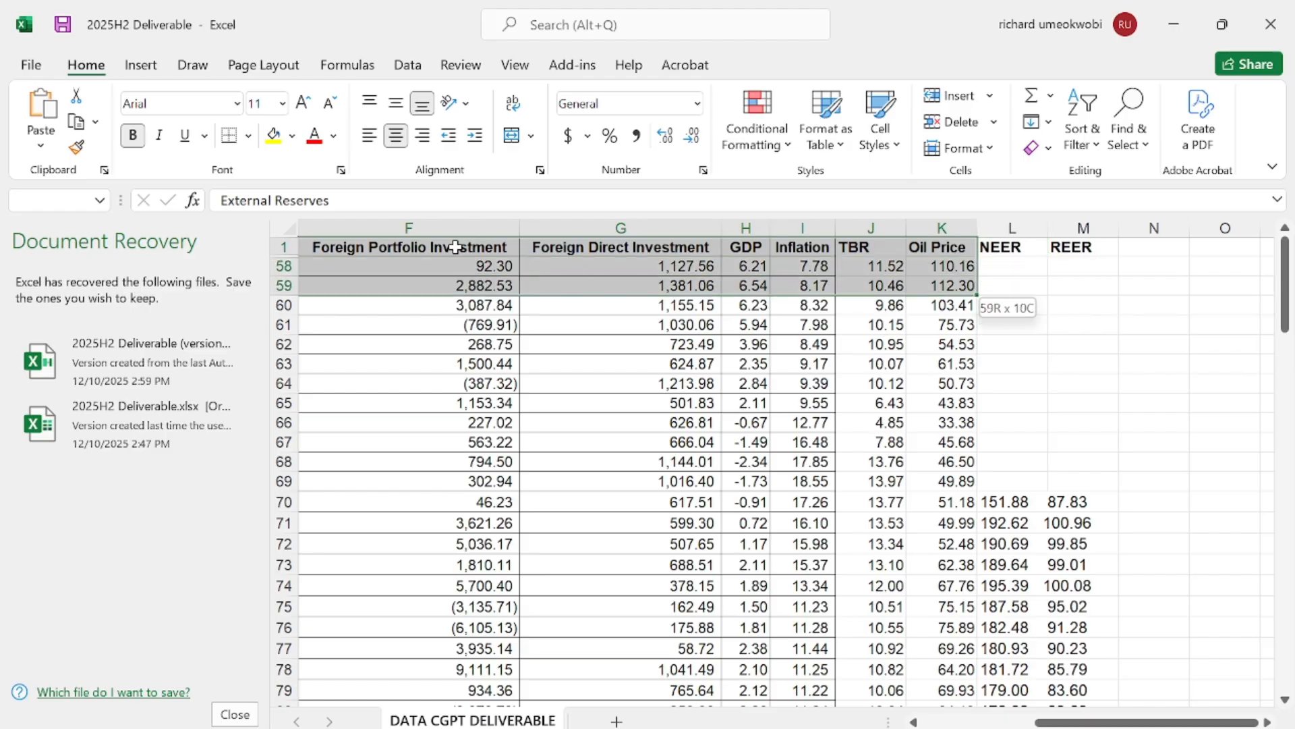
{"action": "key", "text": "shift+Down"}
{"action": "key", "text": "shift+Down"}
{"action": "key", "text": "shift+Down"}
{"action": "key", "text": "shift+Down"}
{"action": "key", "text": "shift+Down"}
{"action": "key", "text": "shift+Down"}
{"action": "key", "text": "shift+Down"}
{"action": "key", "text": "shift+Down"}
{"action": "key", "text": "shift+Down"}
{"action": "key", "text": "shift+Down"}
{"action": "key", "text": "shift+Down"}
{"action": "key", "text": "shift+Down"}
{"action": "key", "text": "shift+Down"}
{"action": "key", "text": "shift+Down"}
{"action": "key", "text": "shift+Down"}
{"action": "key", "text": "shift+Down"}
{"action": "key", "text": "shift+Down"}
{"action": "key", "text": "shift+Down"}
{"action": "key", "text": "shift+Down"}
{"action": "key", "text": "shift+Down"}
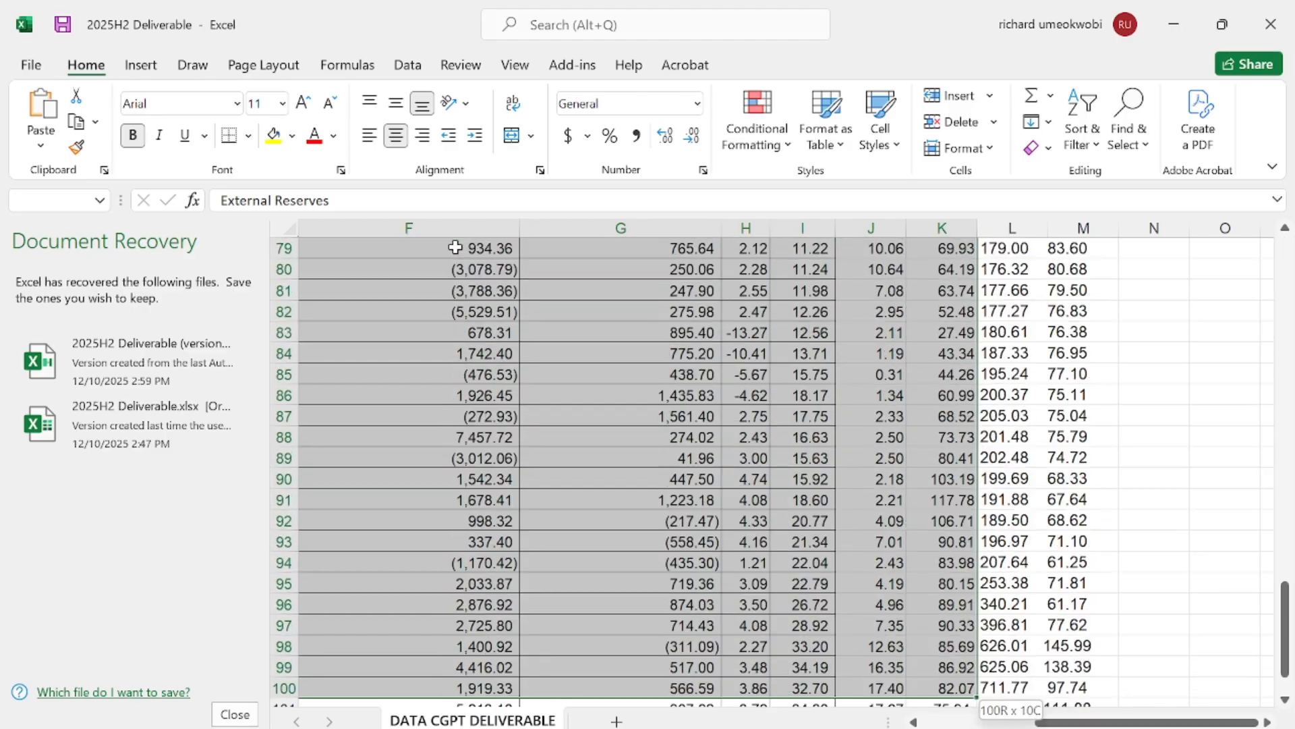
{"action": "key", "text": "shift+Down"}
{"action": "key", "text": "shift+Down"}
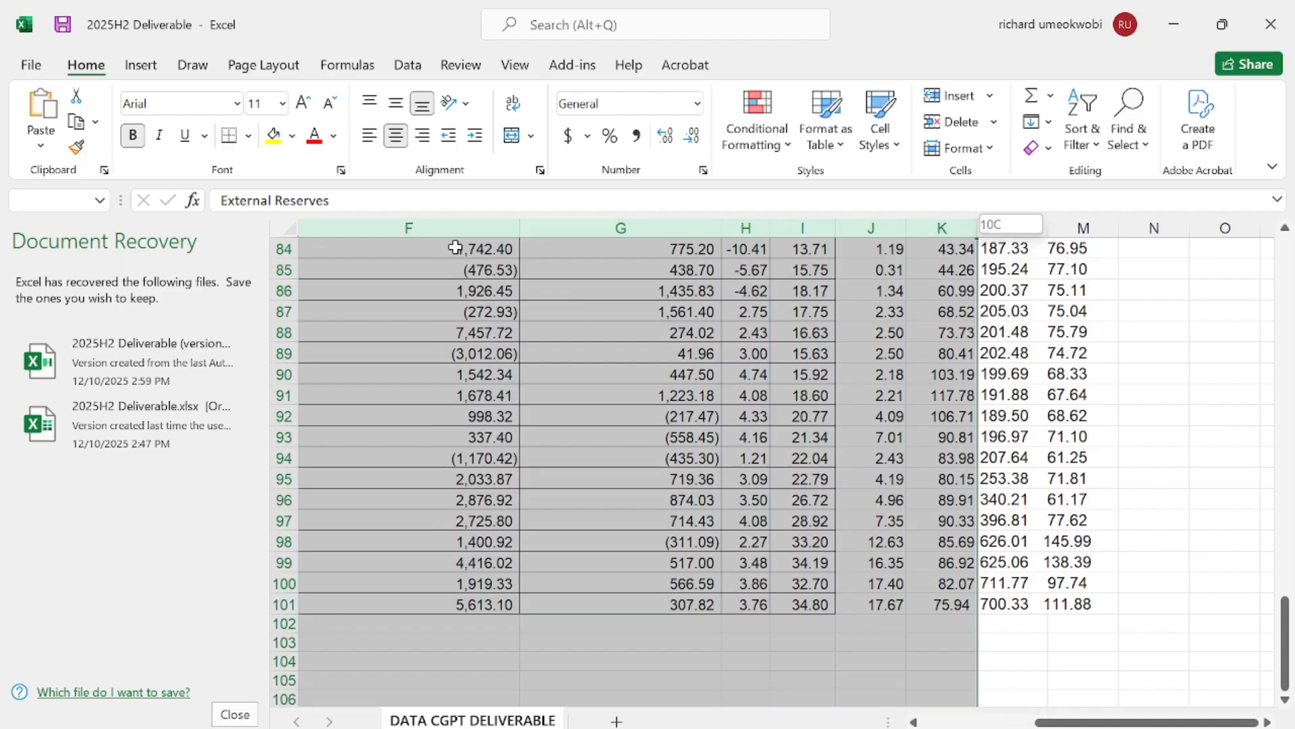
{"action": "key", "text": "shift+Up"}
{"action": "key", "text": "shift+Up"}
{"action": "key", "text": "shift+Up"}
{"action": "key", "text": "shift+Up"}
{"action": "key", "text": "shift+Up"}
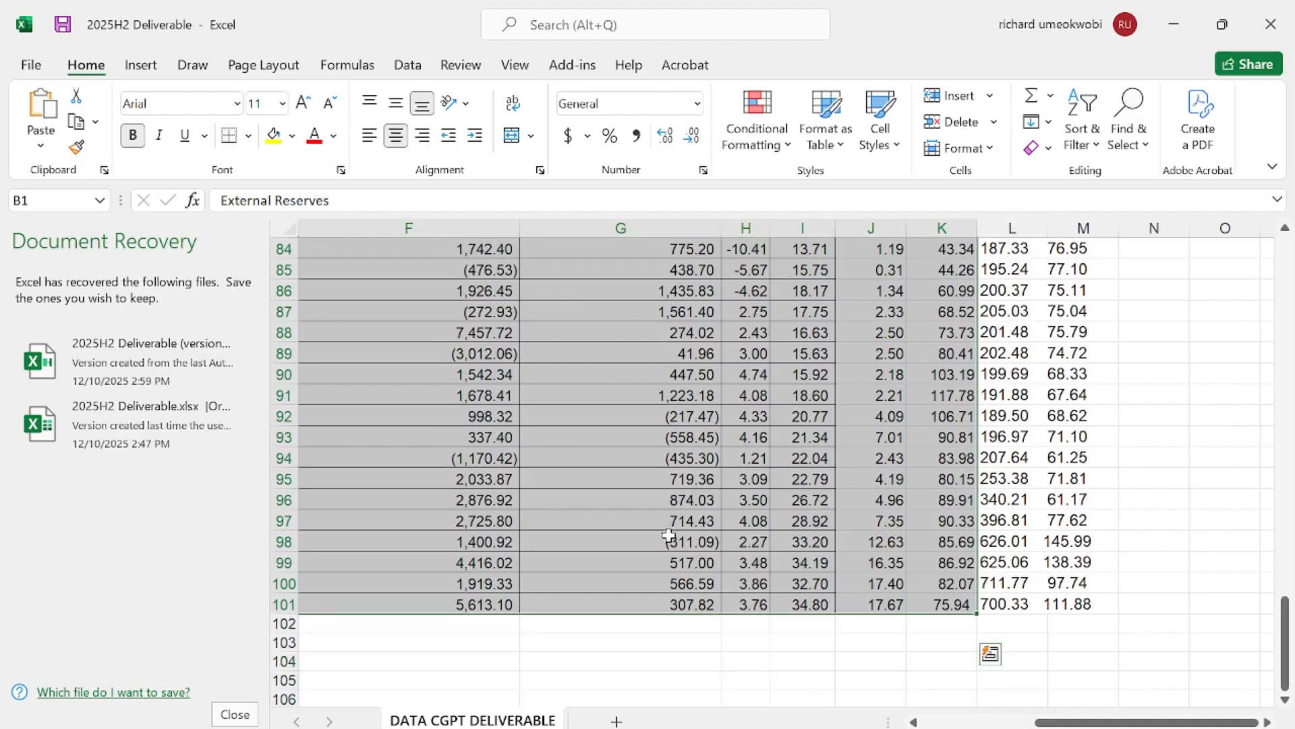
{"action": "key", "text": "ctrl+c"}
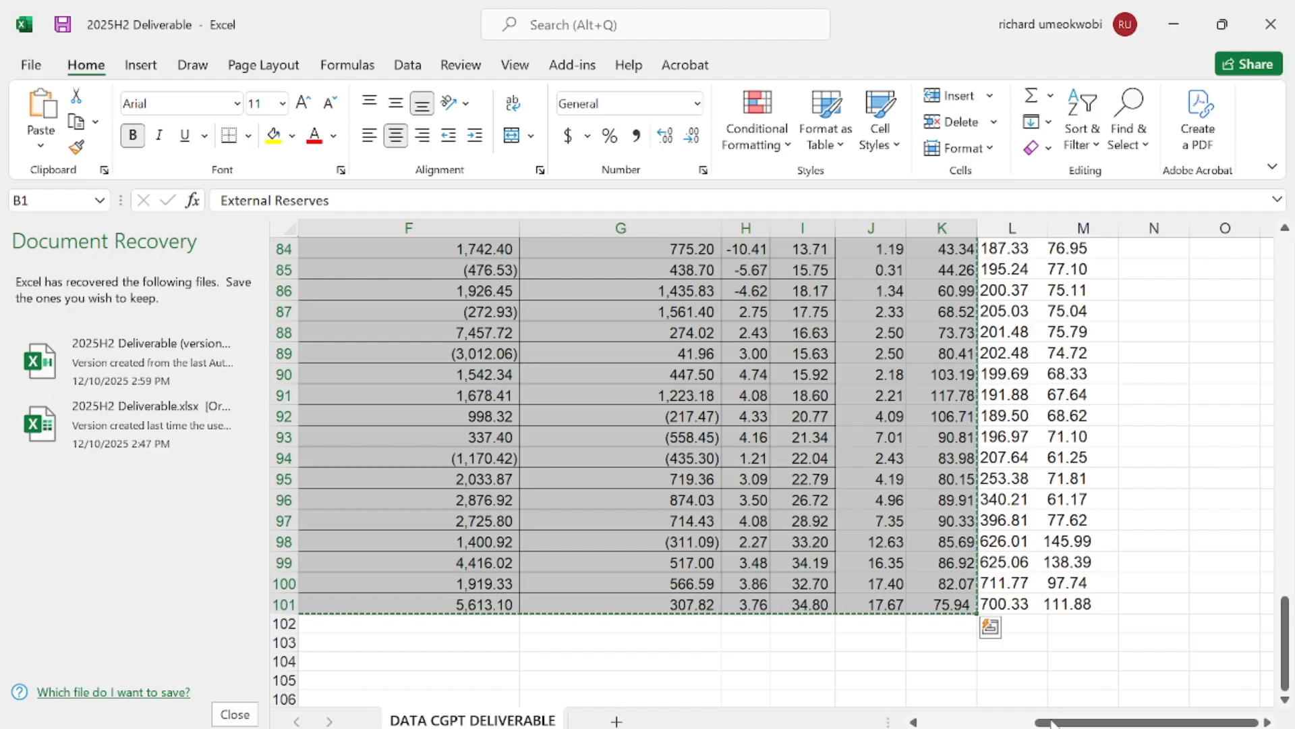
- Switch back to EViews and paste the copied data with the Tab delimiter, starting at the first column's series-name cell
{"action": "left_click_drag", "start_coordinate": [1052, 723], "coordinate": [941, 724]}
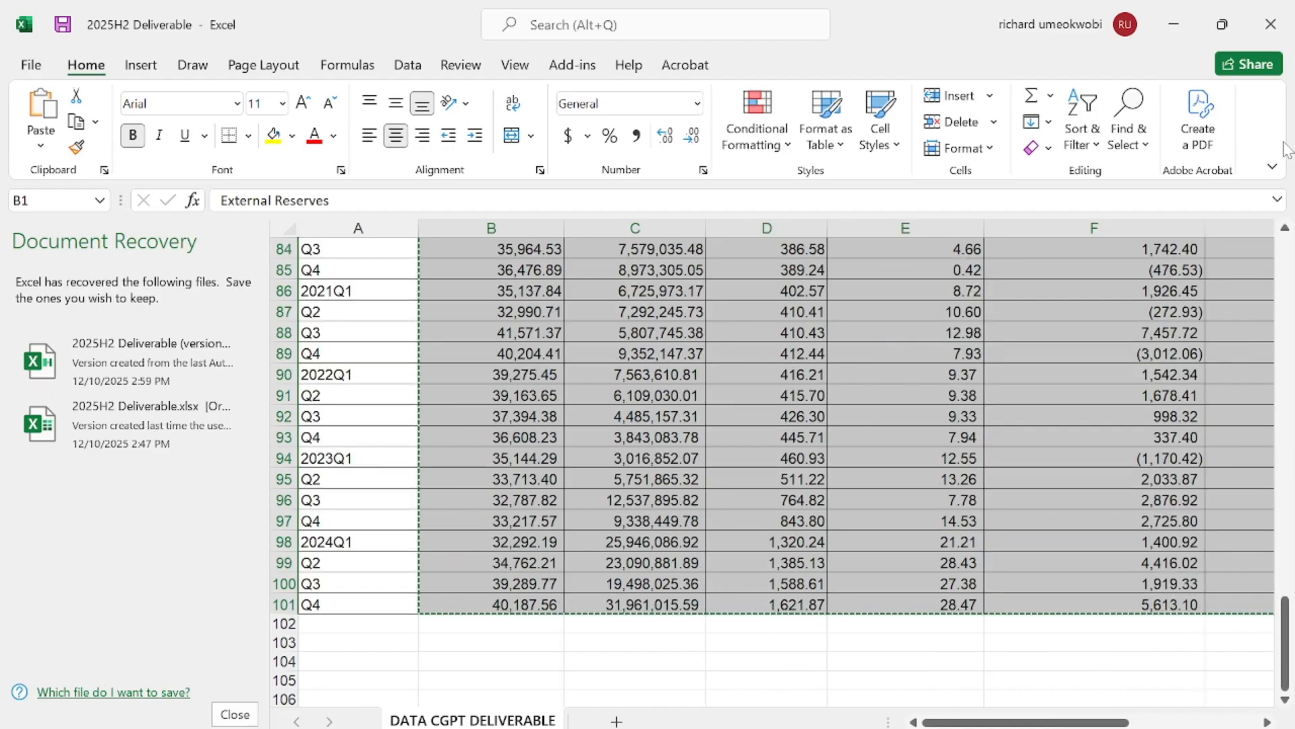
{"action": "left_click", "coordinate": [1288, 255]}
{"action": "left_click", "coordinate": [1289, 251]}
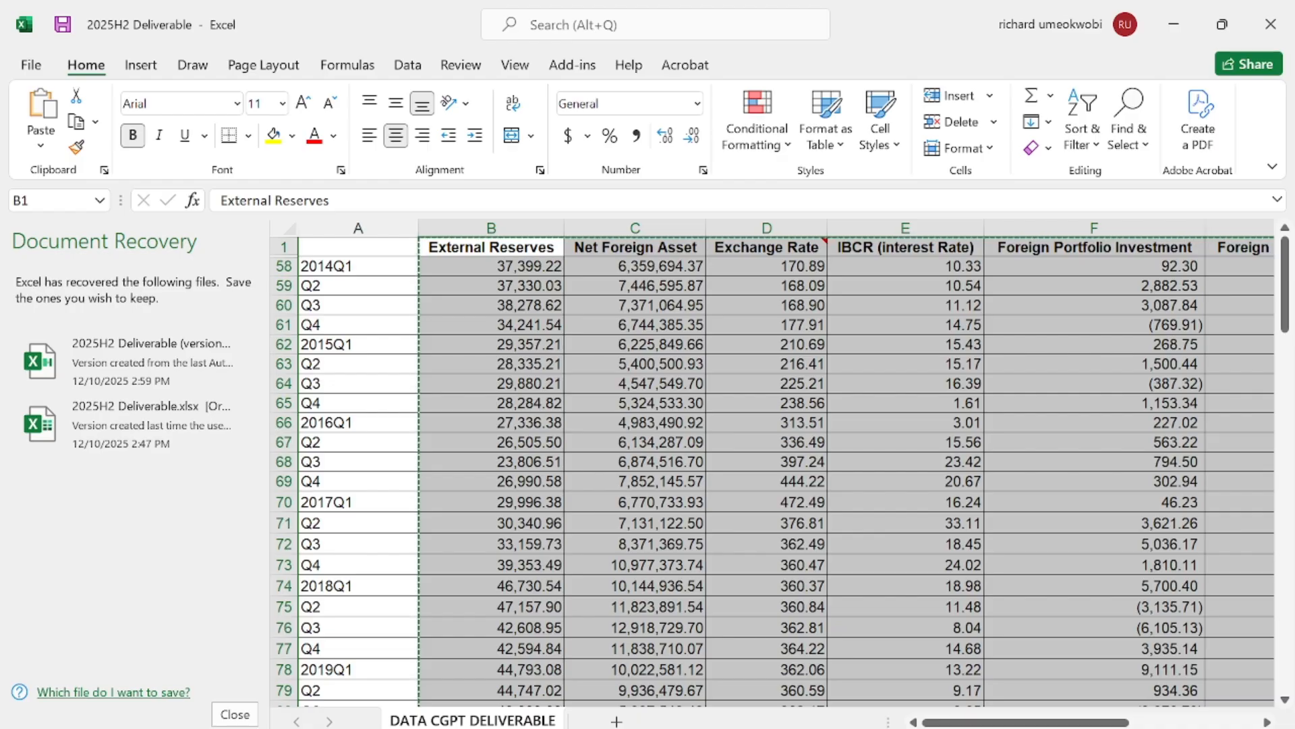
{"action": "mouse_move", "coordinate": [822, 726]}
{"action": "left_click", "coordinate": [806, 674]}
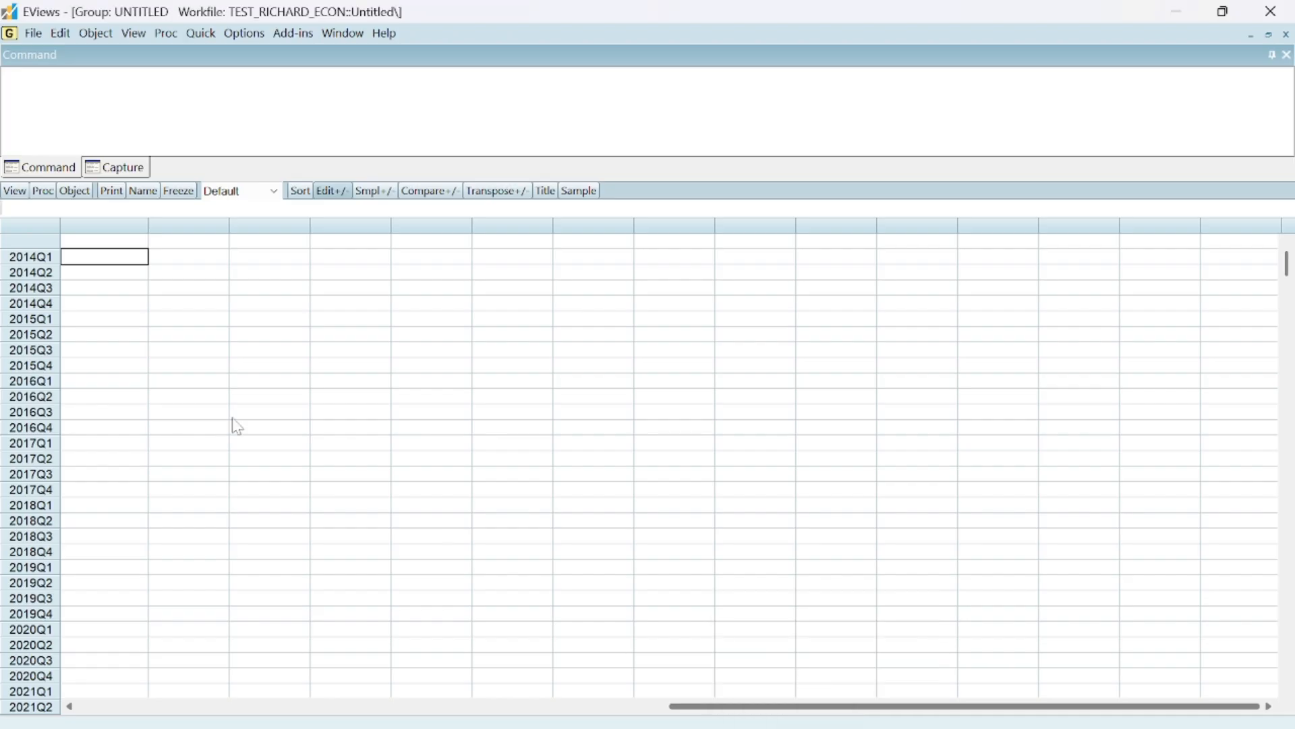
{"action": "left_click", "coordinate": [104, 244]}
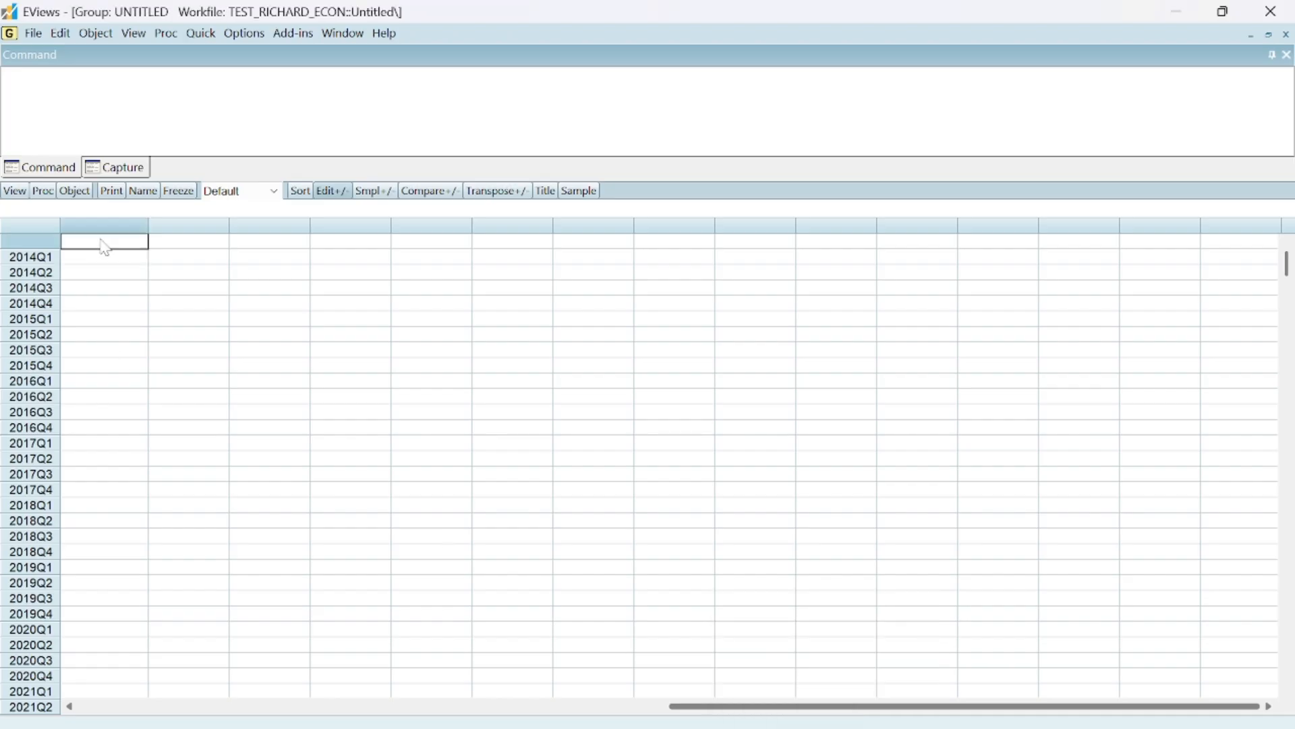
{"action": "right_click", "coordinate": [105, 246]}
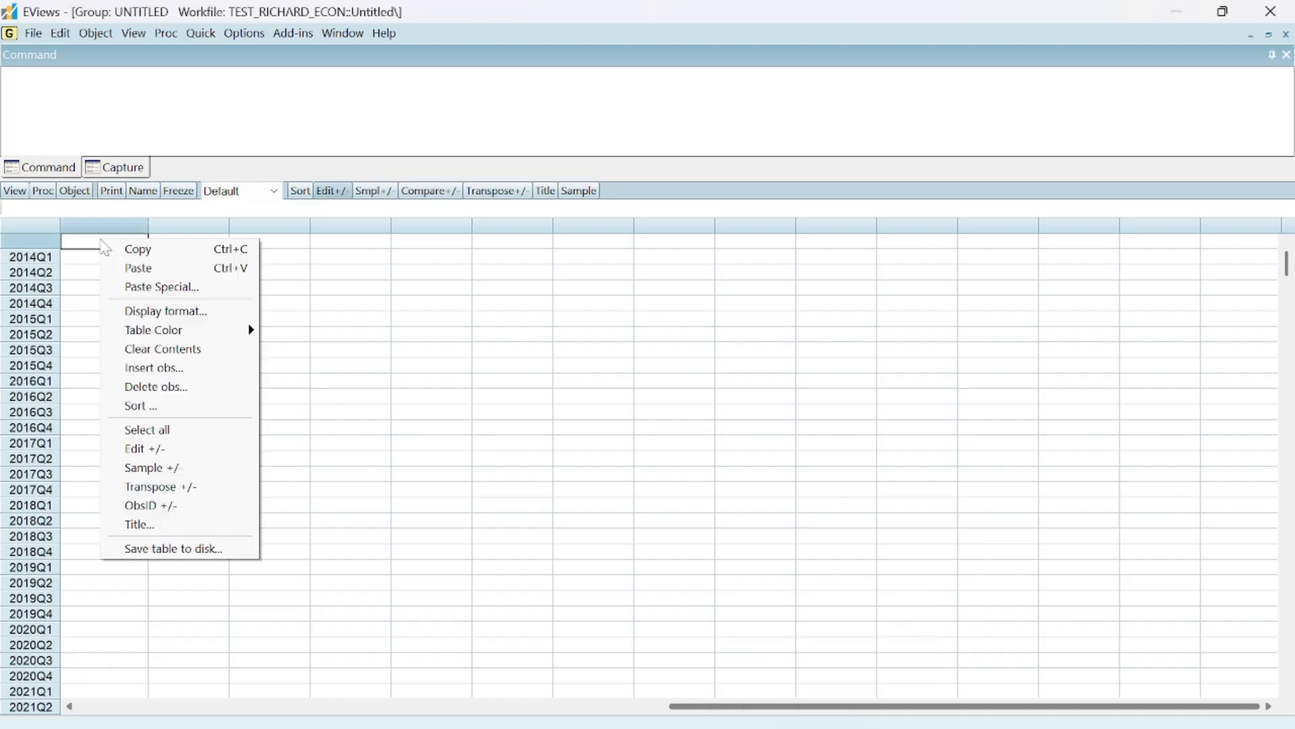
{"action": "left_click", "coordinate": [160, 288]}
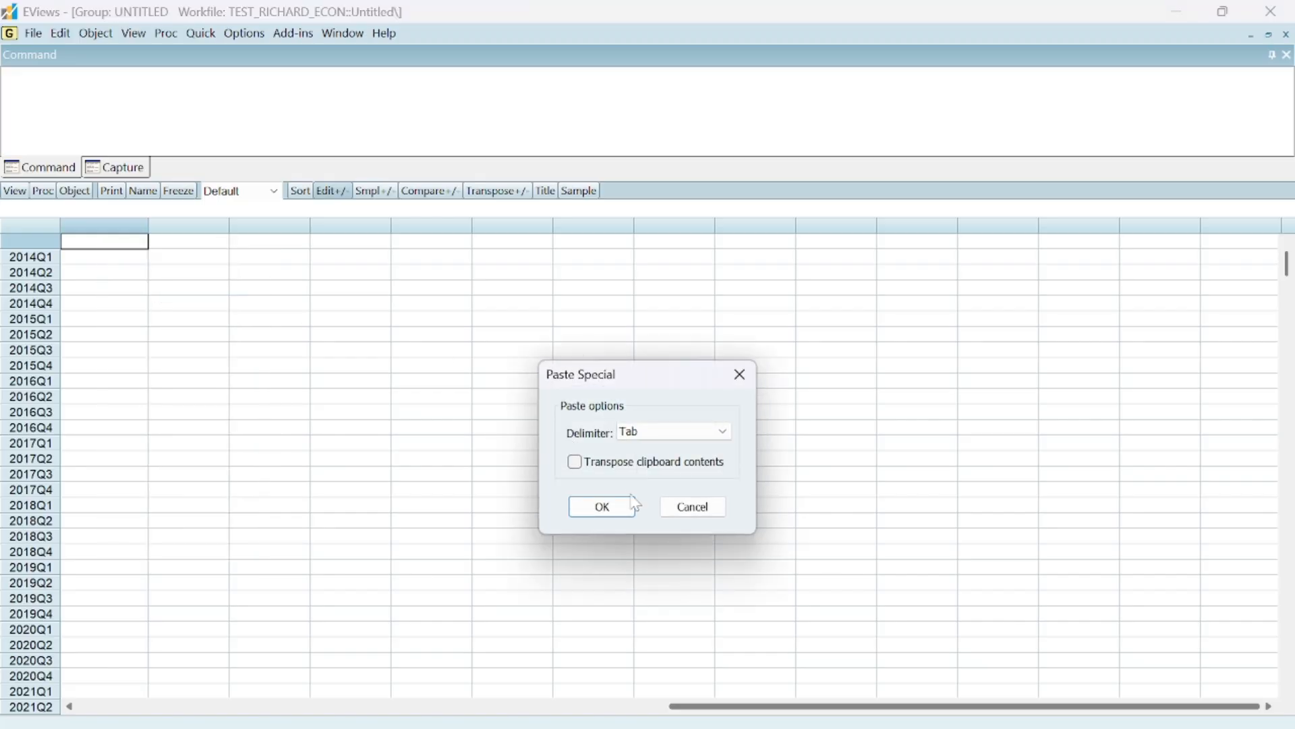
{"action": "left_click", "coordinate": [602, 507]}
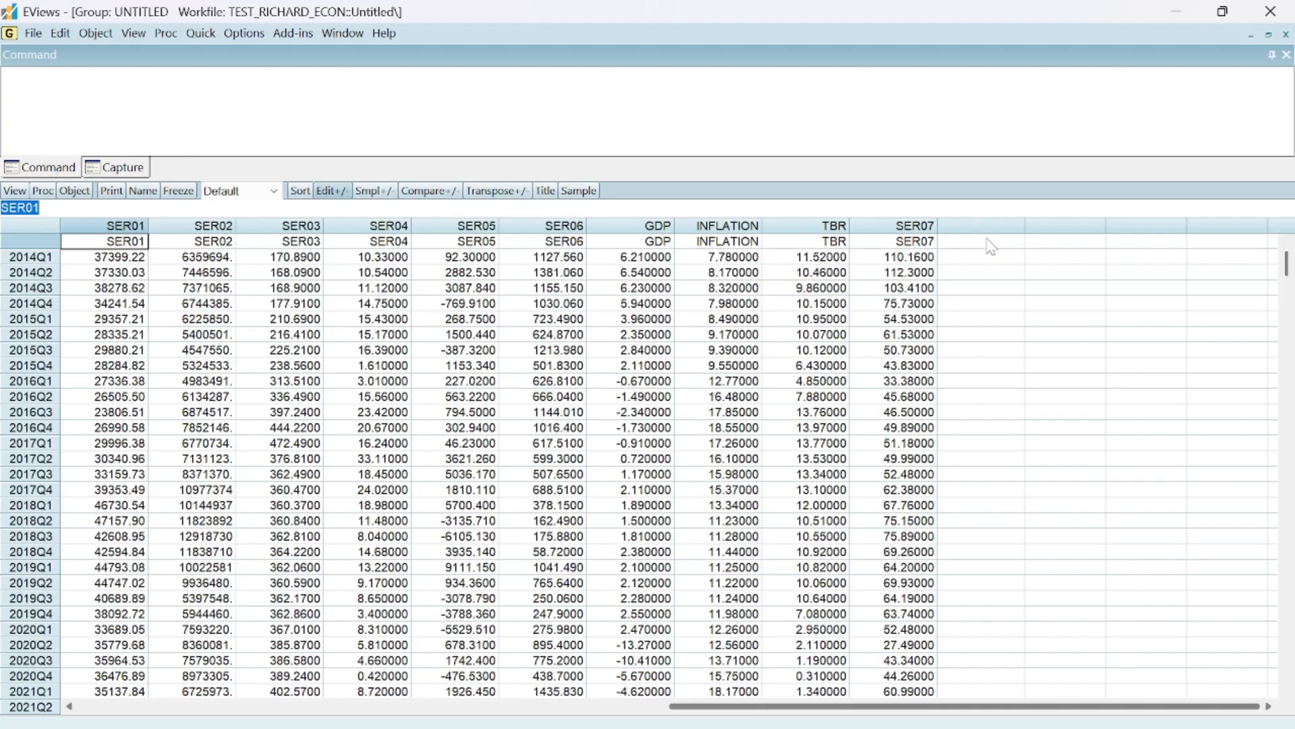
- Check the source column headers in Excel and rename the SER01 series as EXR
{"action": "mouse_move", "coordinate": [919, 728]}
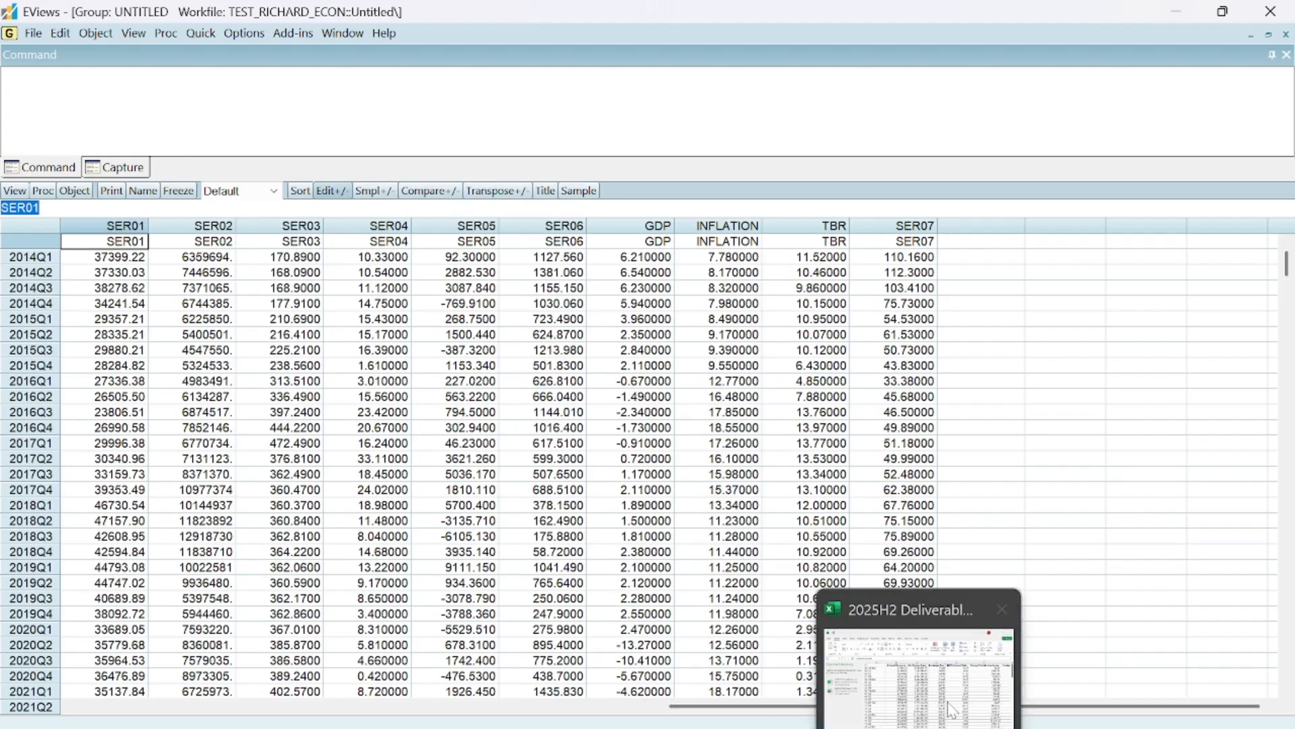
{"action": "left_click", "coordinate": [954, 704]}
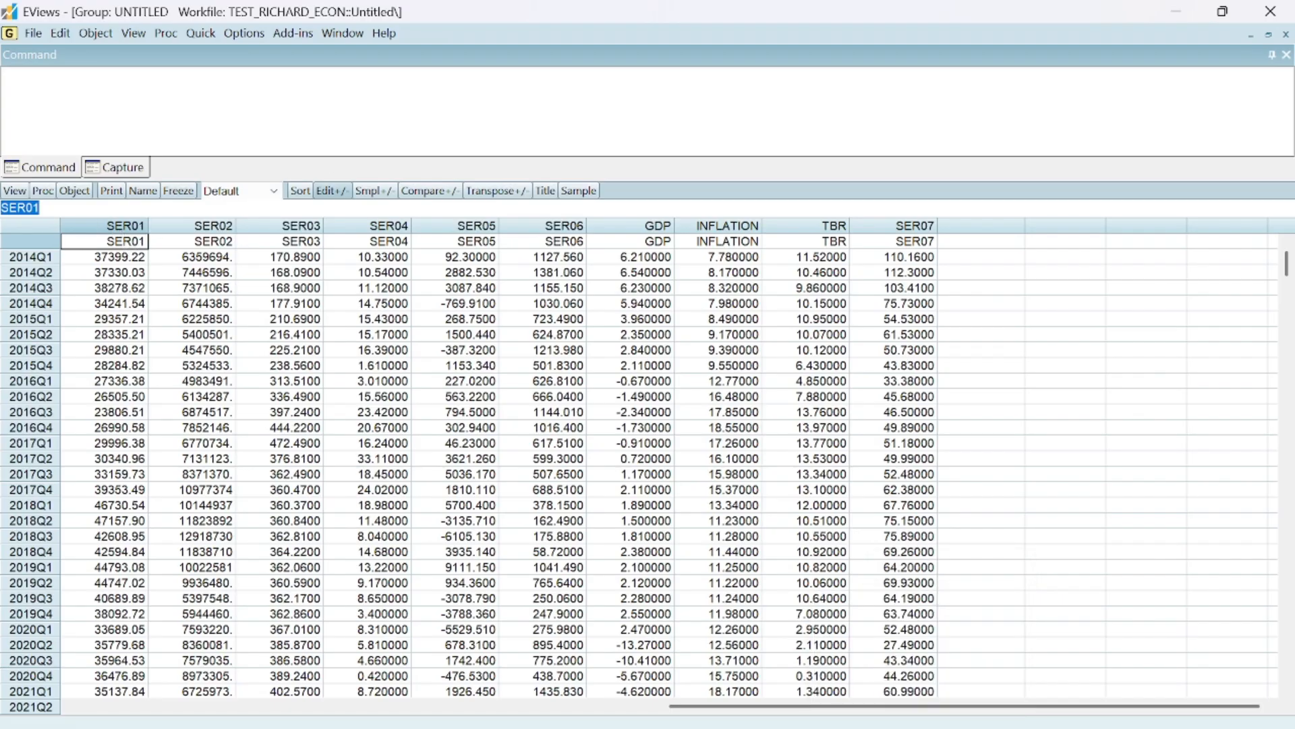
{"action": "left_click", "coordinate": [41, 208]}
{"action": "key", "text": "BackSpace"}
{"action": "key", "text": "BackSpace"}
{"action": "key", "text": "BackSpace"}
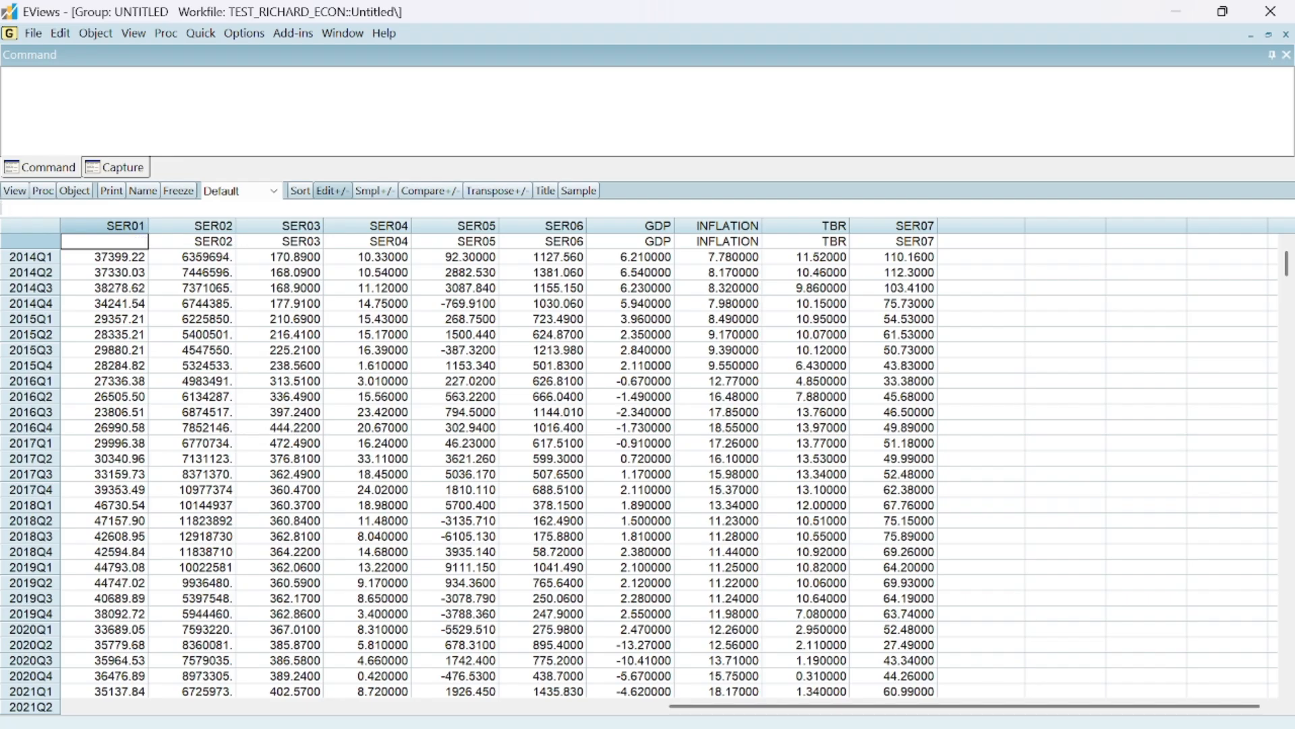
{"action": "type", "text": "XR"}
{"action": "key", "text": "Return"}
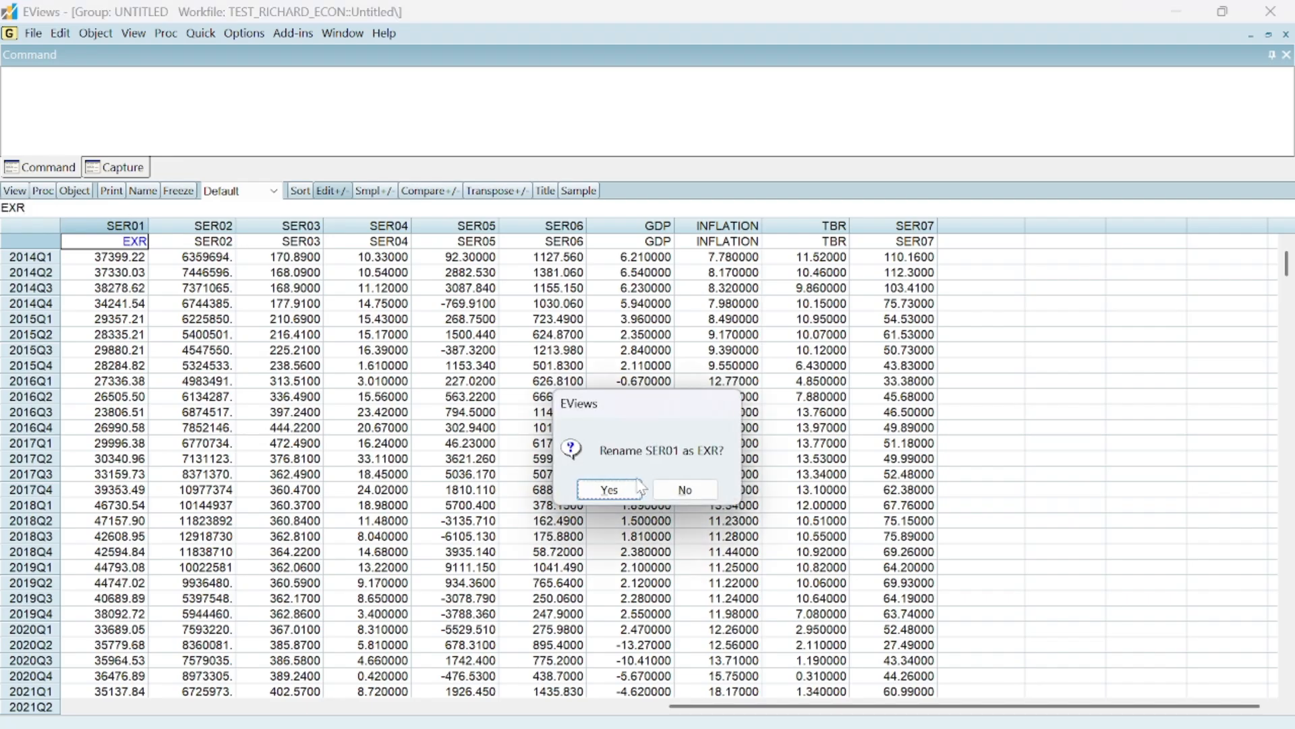
{"action": "left_click", "coordinate": [618, 493]}
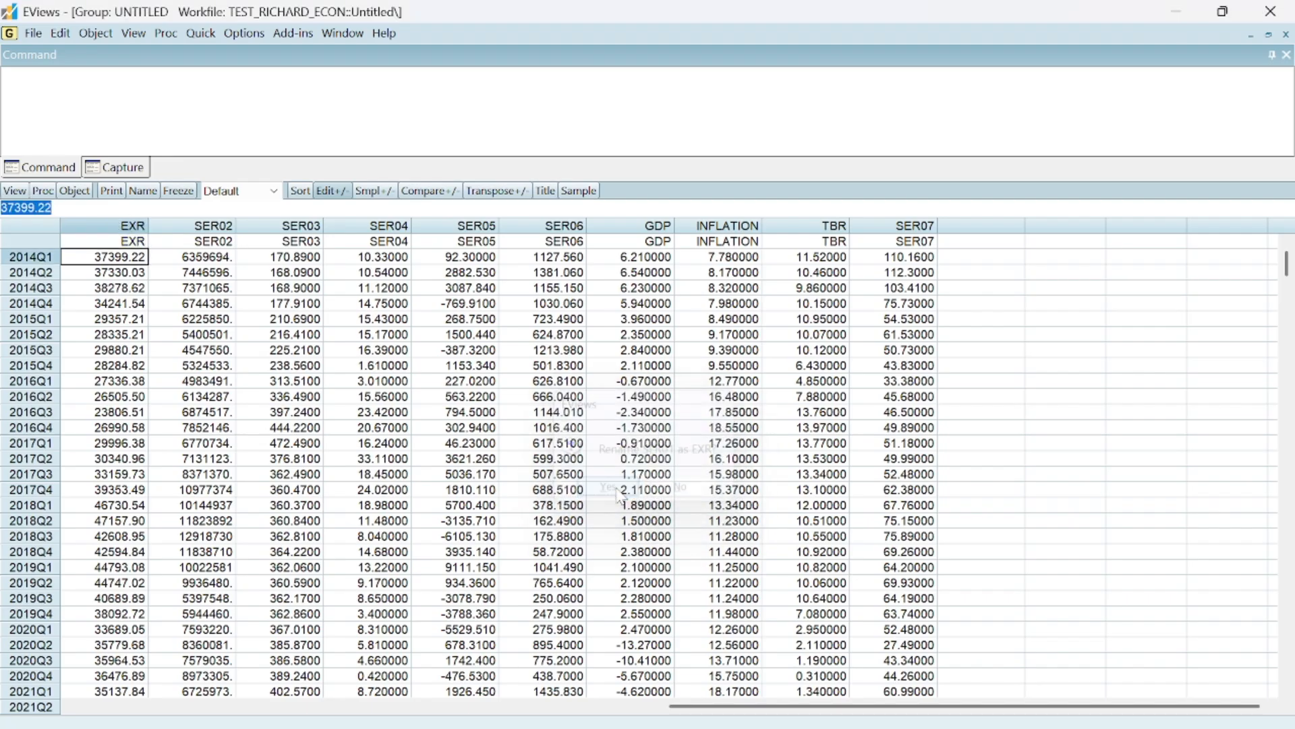
- Rename the SER02 series, which holds the Net Foreign Asset data, as NFA and accept the rename
{"action": "left_click", "coordinate": [228, 245]}
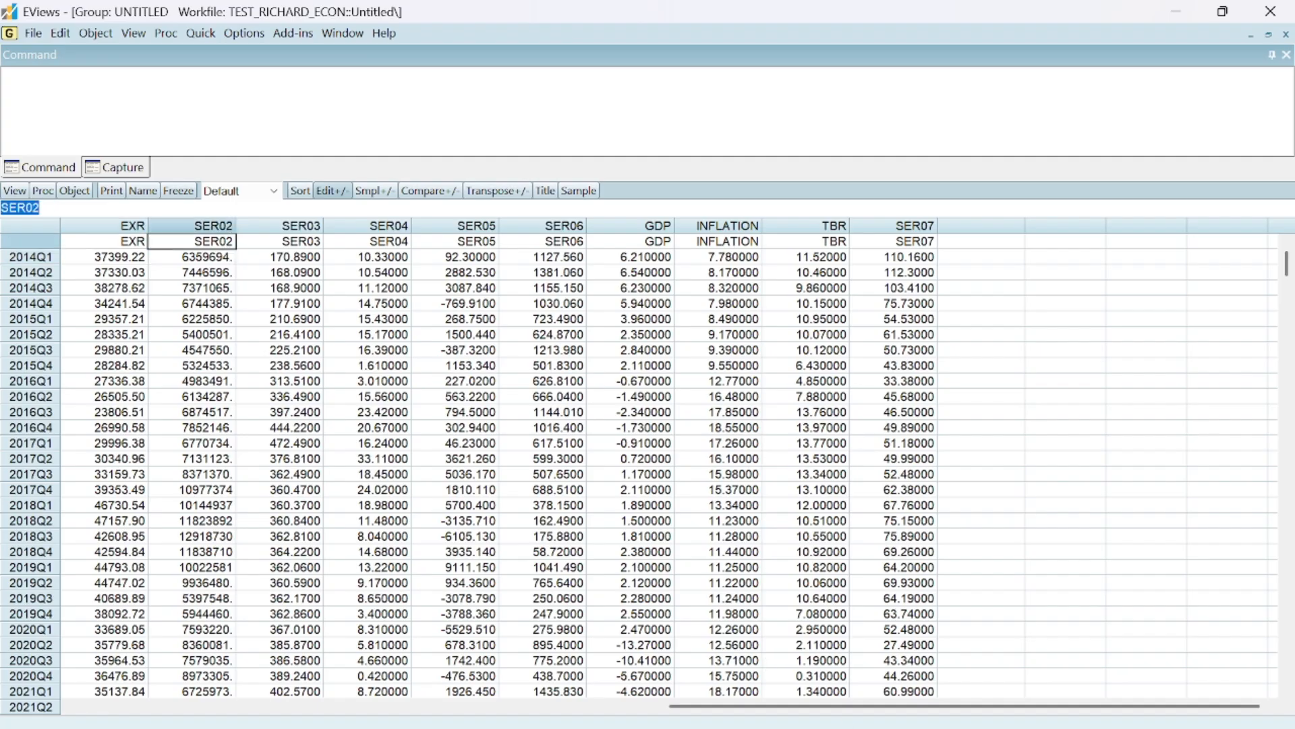
{"action": "left_click", "coordinate": [966, 708]}
{"action": "left_click", "coordinate": [41, 207]}
{"action": "key", "text": "BackSpace"}
{"action": "key", "text": "BackSpace"}
{"action": "key", "text": "BackSpace"}
{"action": "key", "text": "BackSpace"}
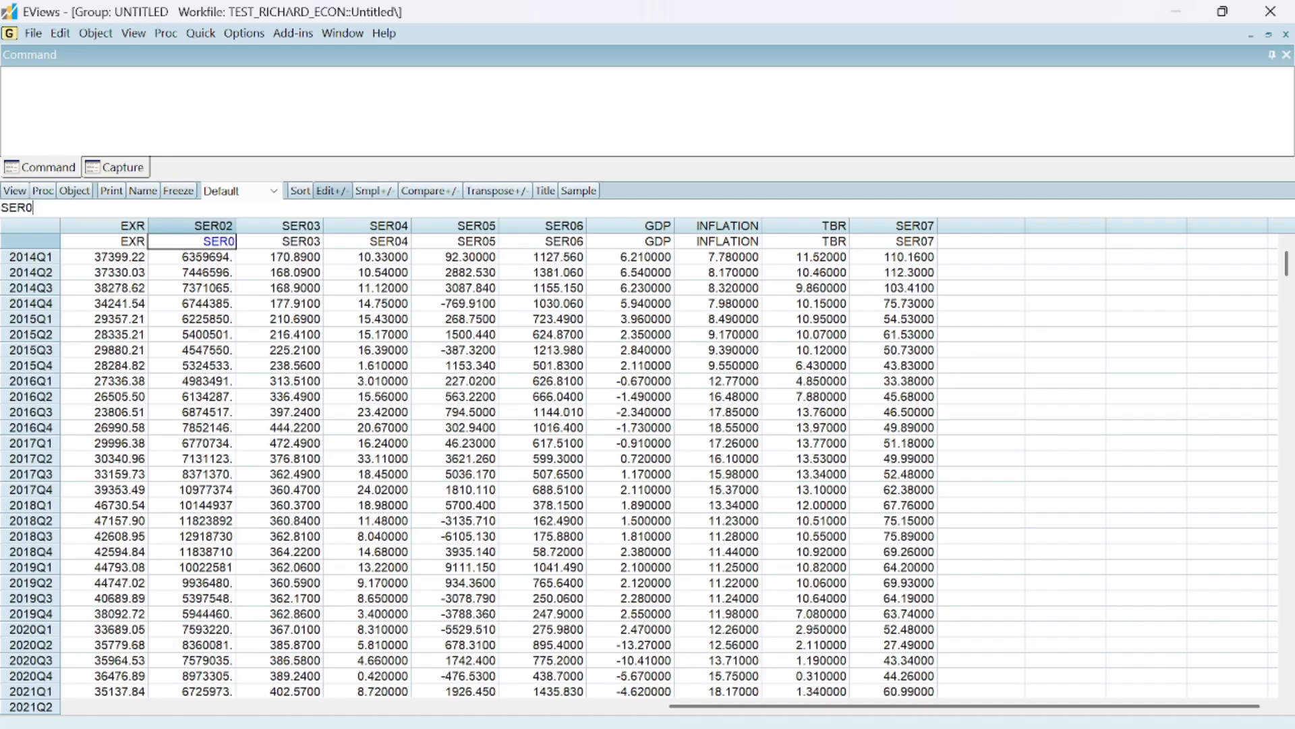
{"action": "type", "text": "NFA"}
{"action": "key", "text": "Return"}
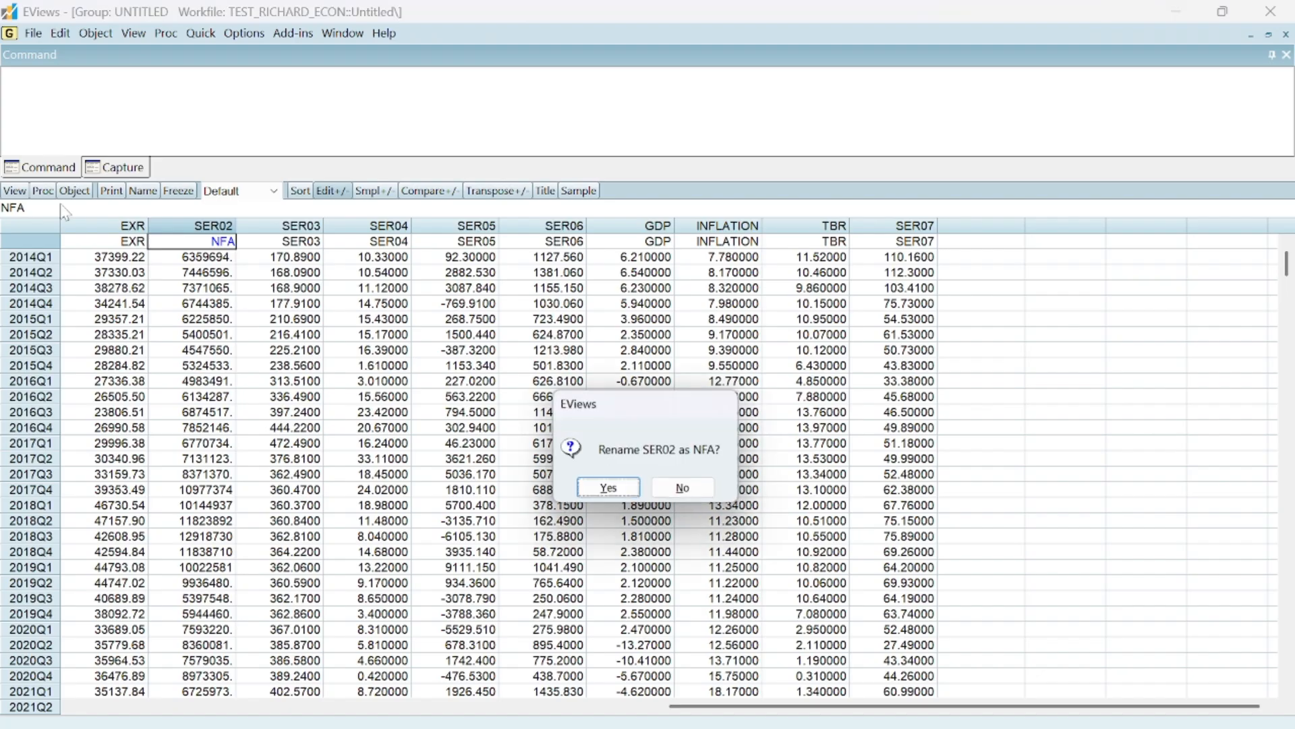
{"action": "left_click", "coordinate": [626, 492]}
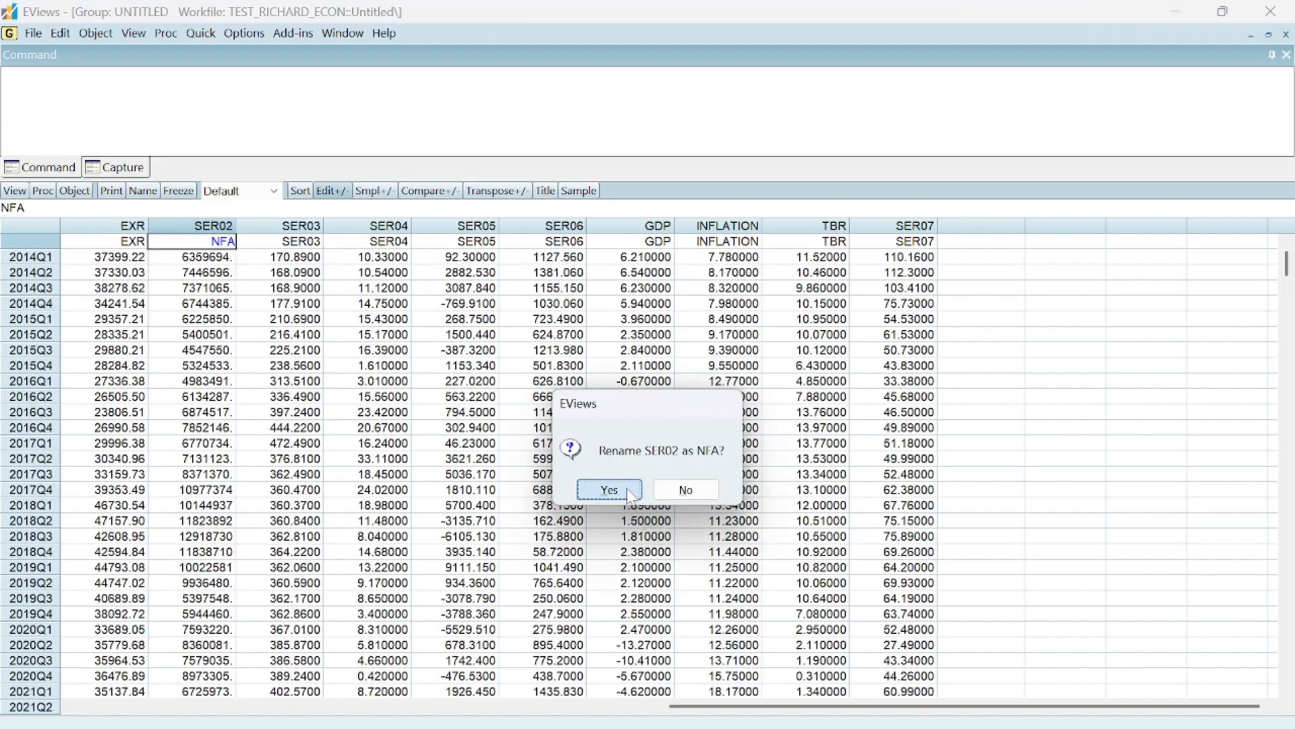
- Rename the SER03 series, which holds the Exchange Rate data, as EXC and accept the rename
{"action": "left_click", "coordinate": [304, 242]}
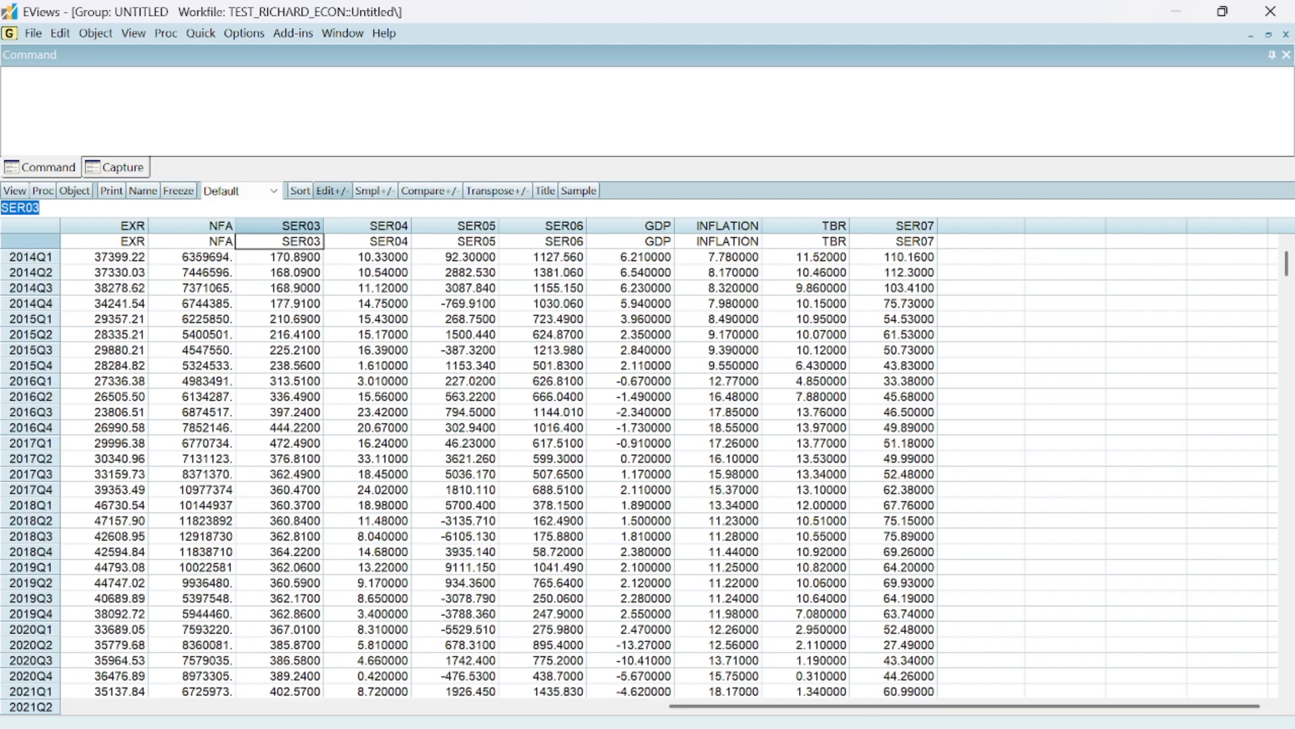
{"action": "mouse_move", "coordinate": [966, 673]}
{"action": "left_click", "coordinate": [76, 208]}
{"action": "key", "text": "BackSpace"}
{"action": "key", "text": "BackSpace"}
{"action": "key", "text": "BackSpace"}
{"action": "key", "text": "BackSpace"}
{"action": "key", "text": "BackSpace"}
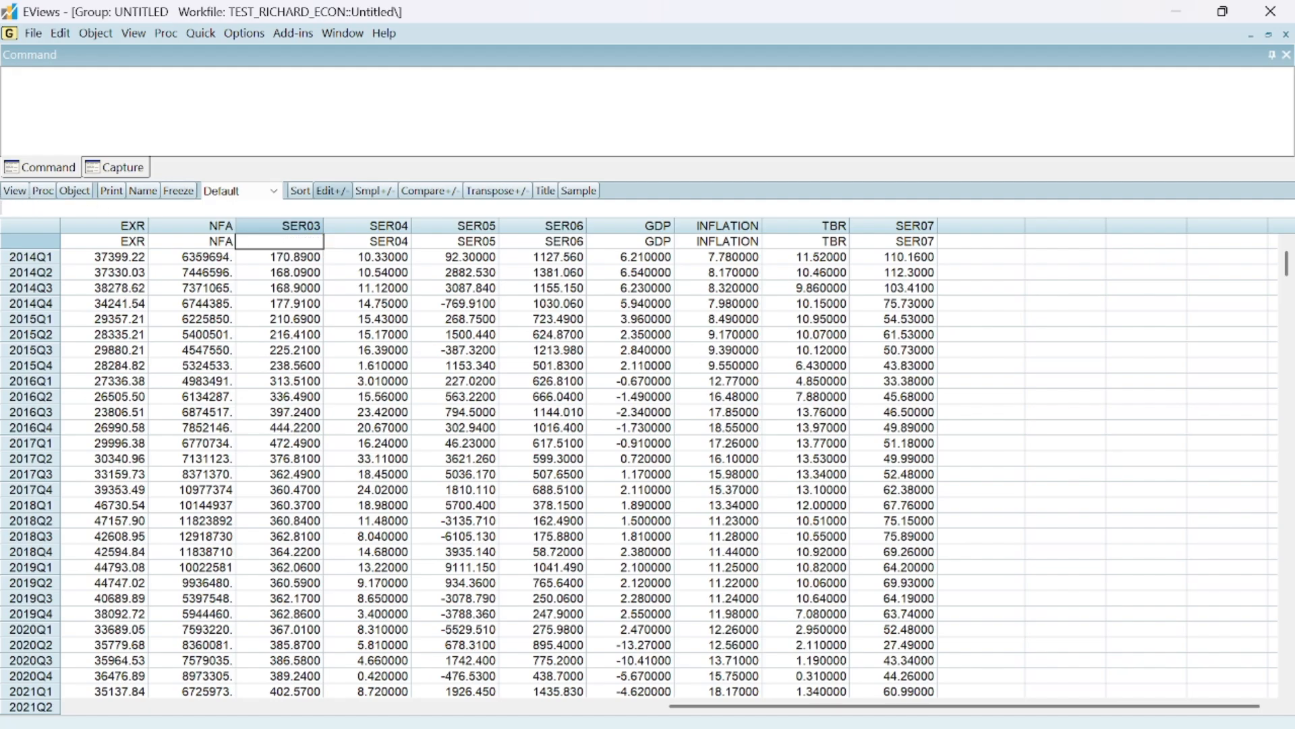
{"action": "type", "text": "EXC"}
{"action": "key", "text": "Return"}
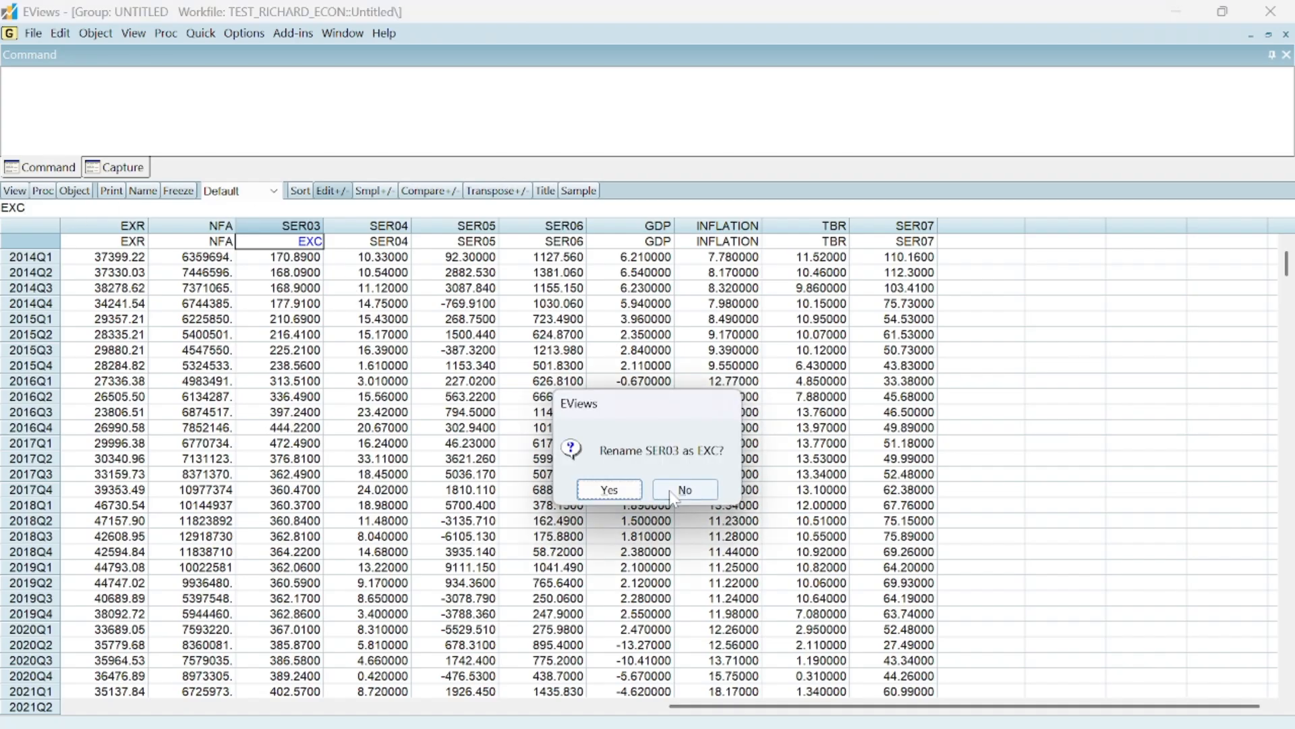
{"action": "left_click", "coordinate": [610, 489]}
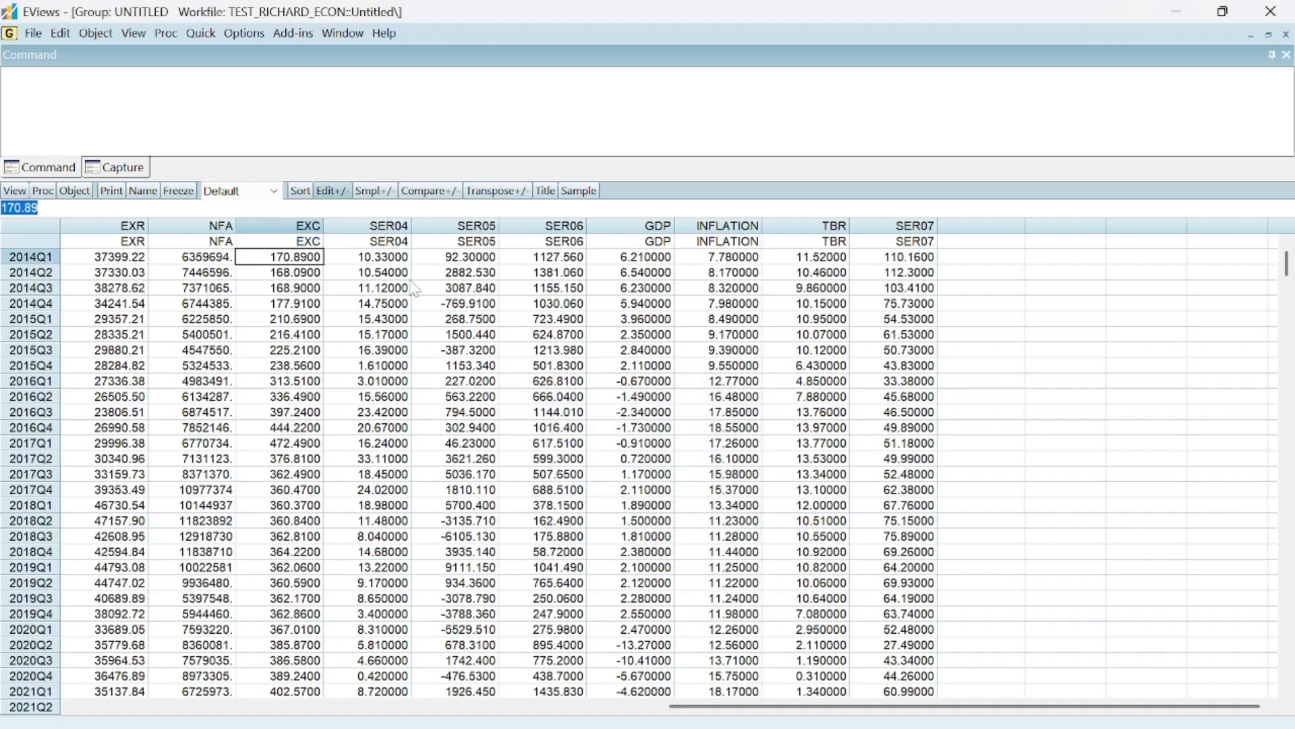
- Rename the SER04 series, which holds the interest rate data, as IBCR and accept the rename
{"action": "left_click", "coordinate": [404, 247]}
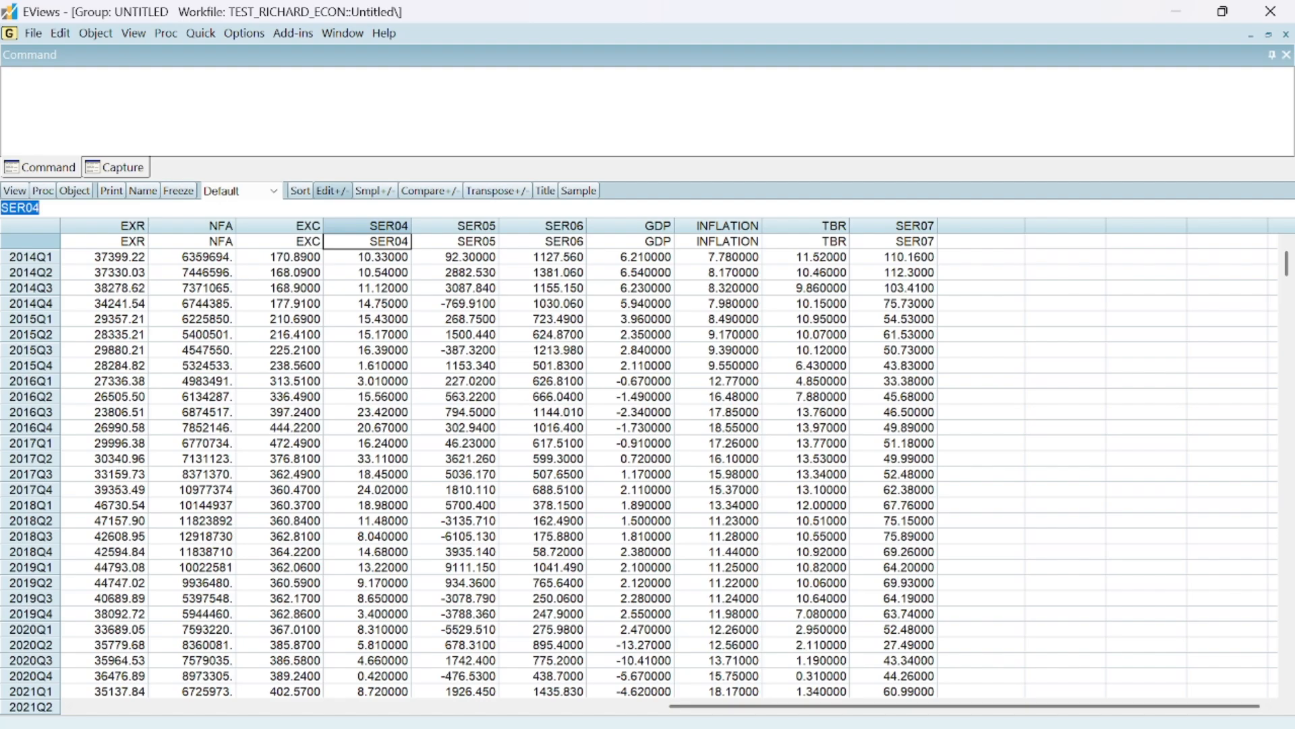
{"action": "left_click", "coordinate": [983, 702]}
{"action": "left_click", "coordinate": [58, 208]}
{"action": "key", "text": "BackSpace"}
{"action": "key", "text": "BackSpace"}
{"action": "key", "text": "BackSpace"}
{"action": "key", "text": "BackSpace"}
{"action": "key", "text": "BackSpace"}
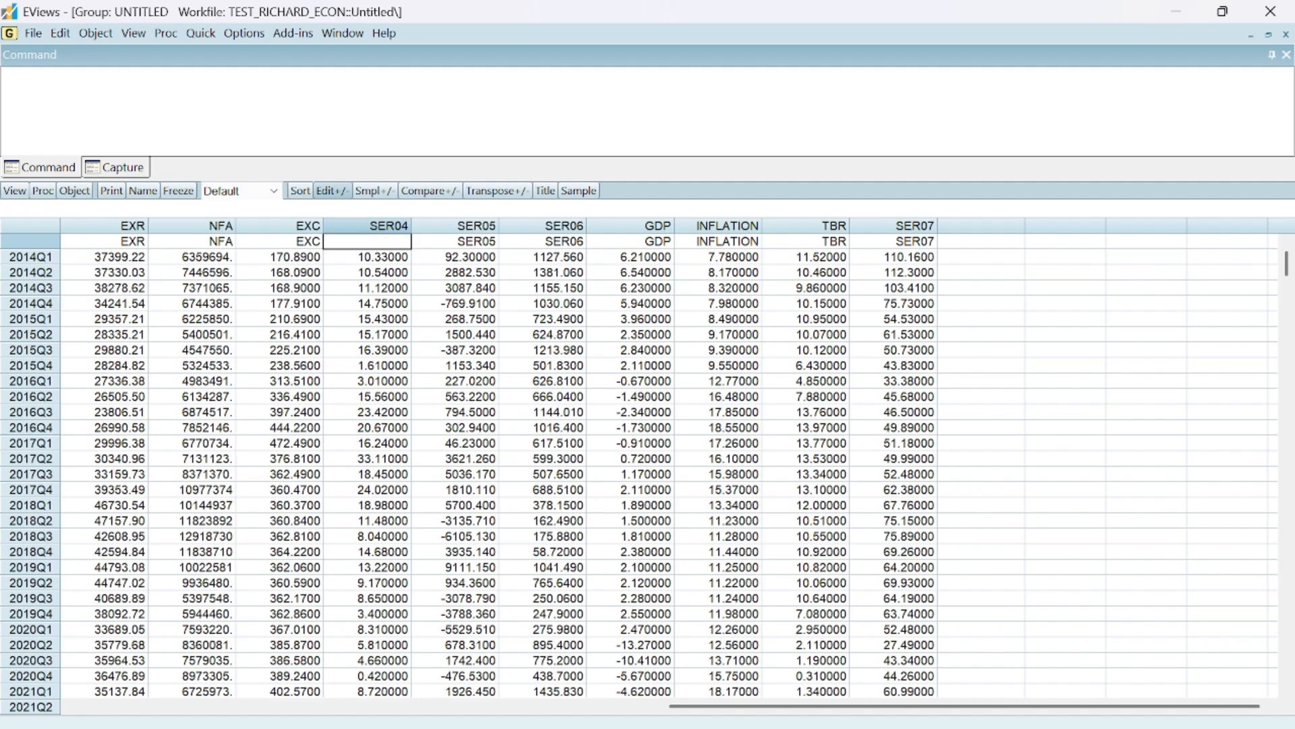
{"action": "type", "text": "IBCR"}
{"action": "key", "text": "Return"}
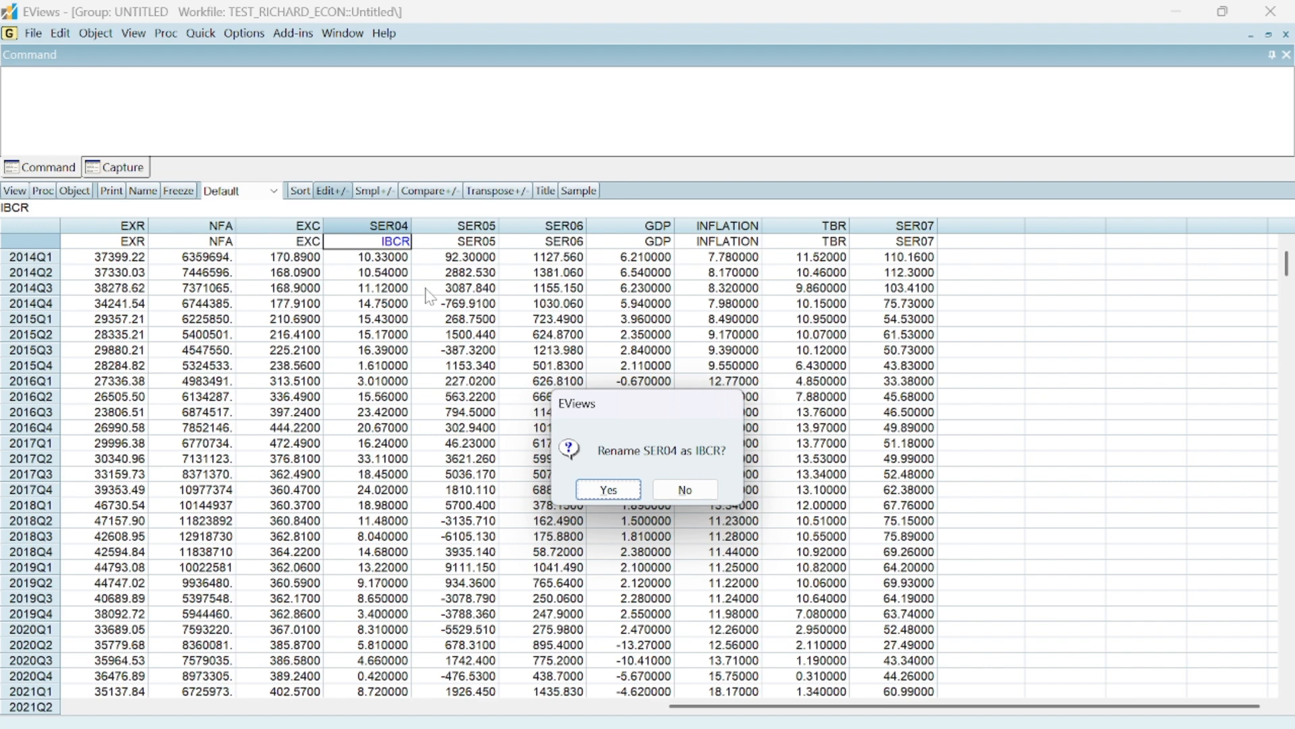
{"action": "left_click", "coordinate": [610, 490]}
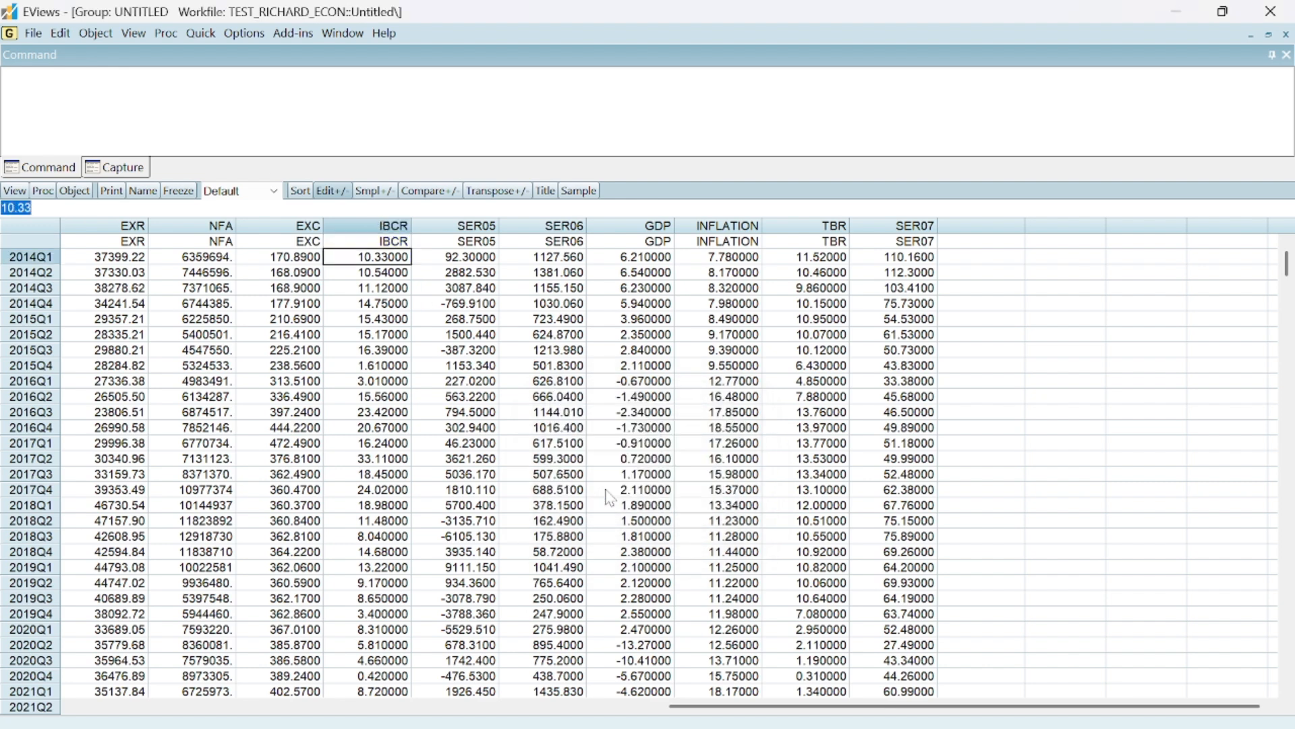
- Check the source column headers in the Excel workbook, return to EViews and rename the SER05 series as FPI
{"action": "left_click", "coordinate": [482, 244]}
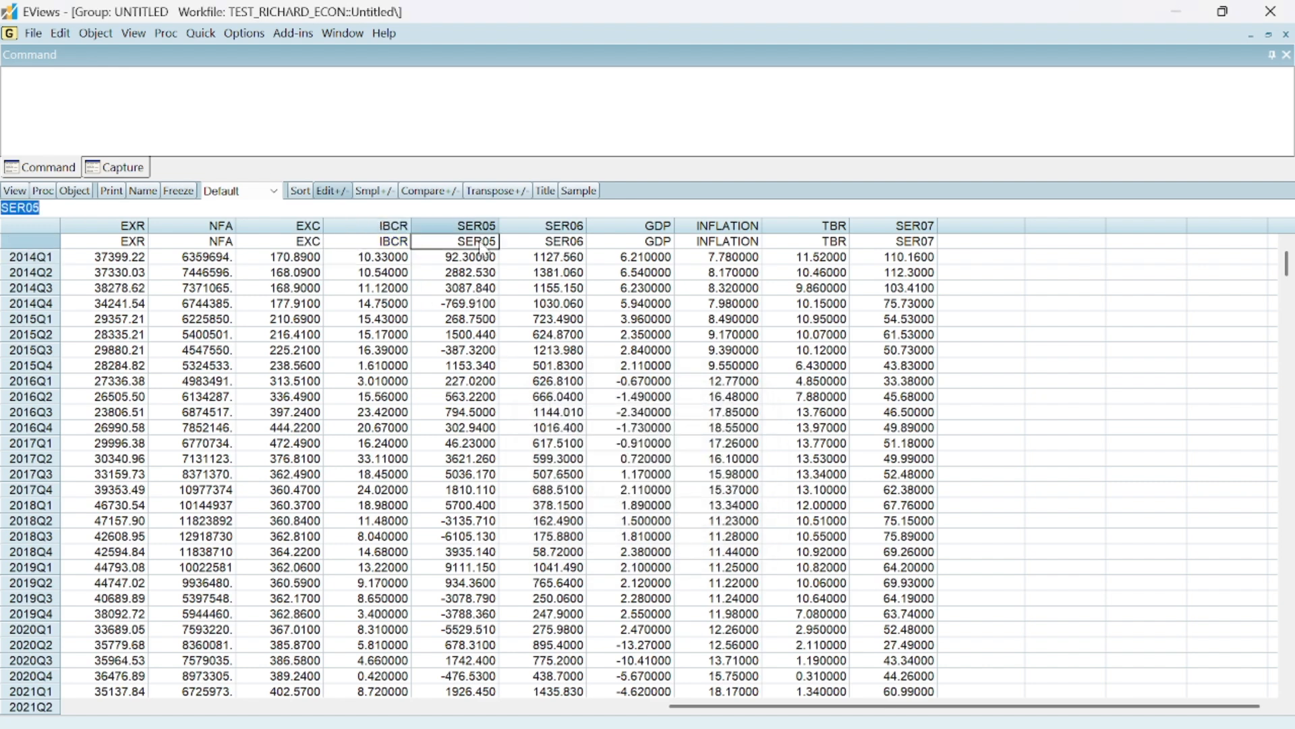
{"action": "mouse_move", "coordinate": [919, 726]}
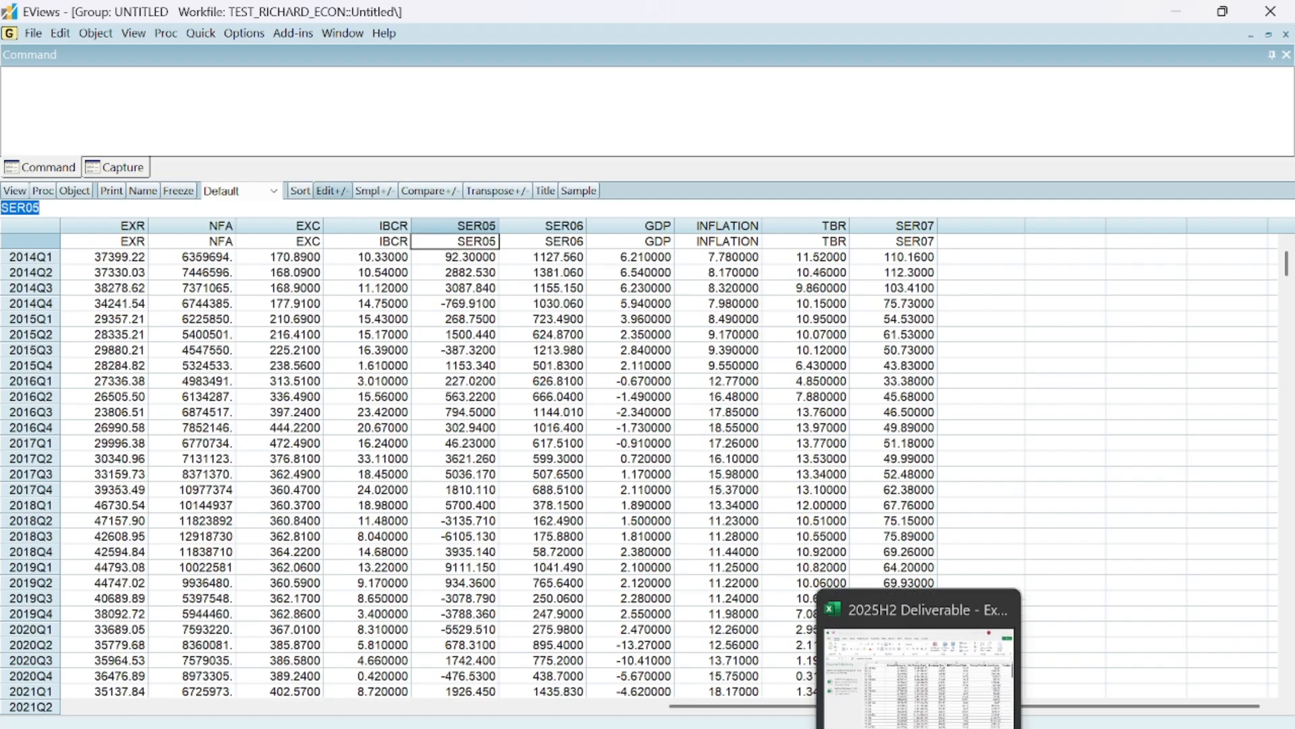
{"action": "left_click", "coordinate": [951, 637]}
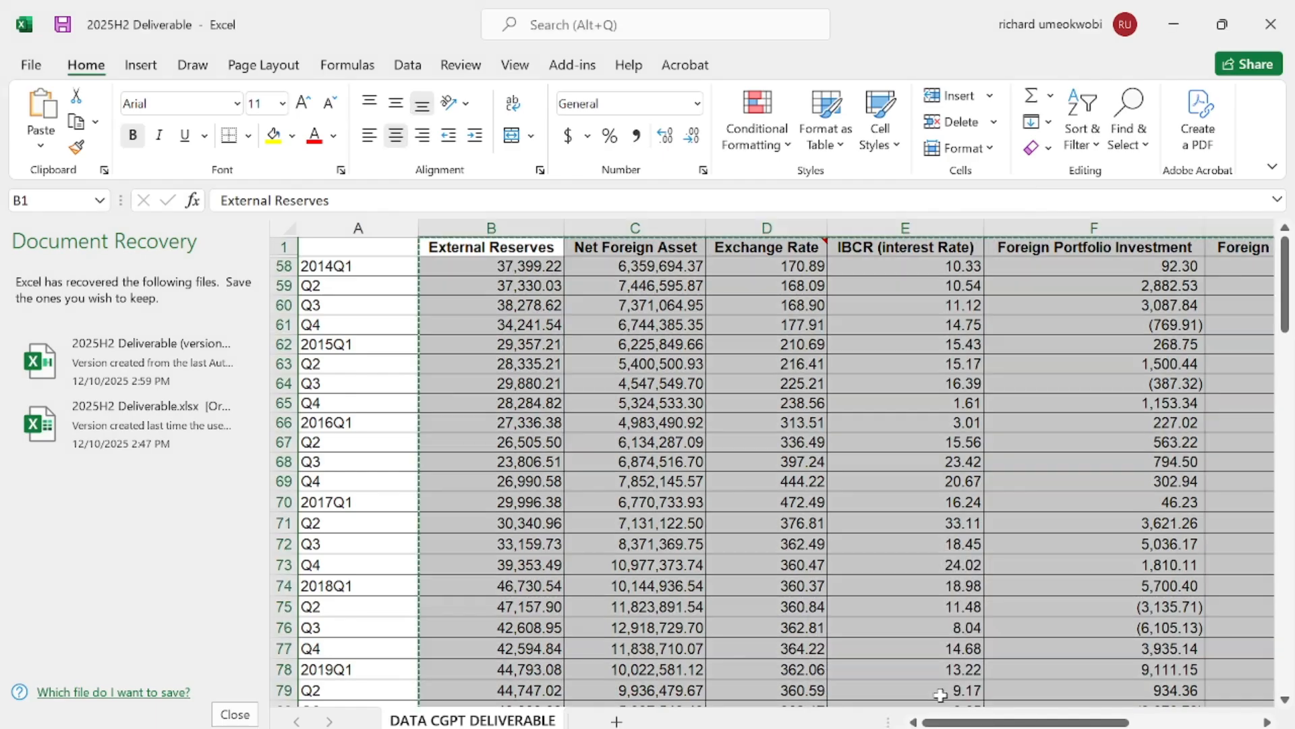
{"action": "left_click_drag", "start_coordinate": [1022, 721], "coordinate": [1103, 722]}
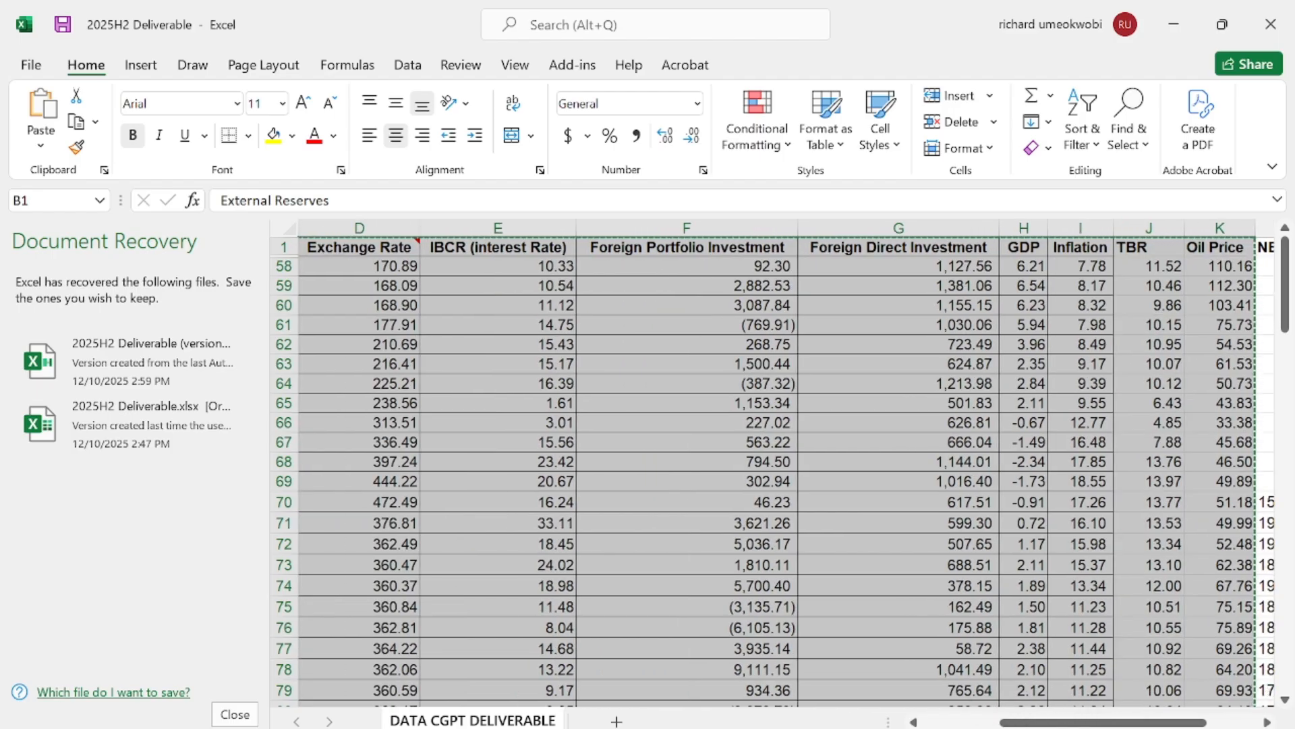
{"action": "left_click", "coordinate": [821, 728]}
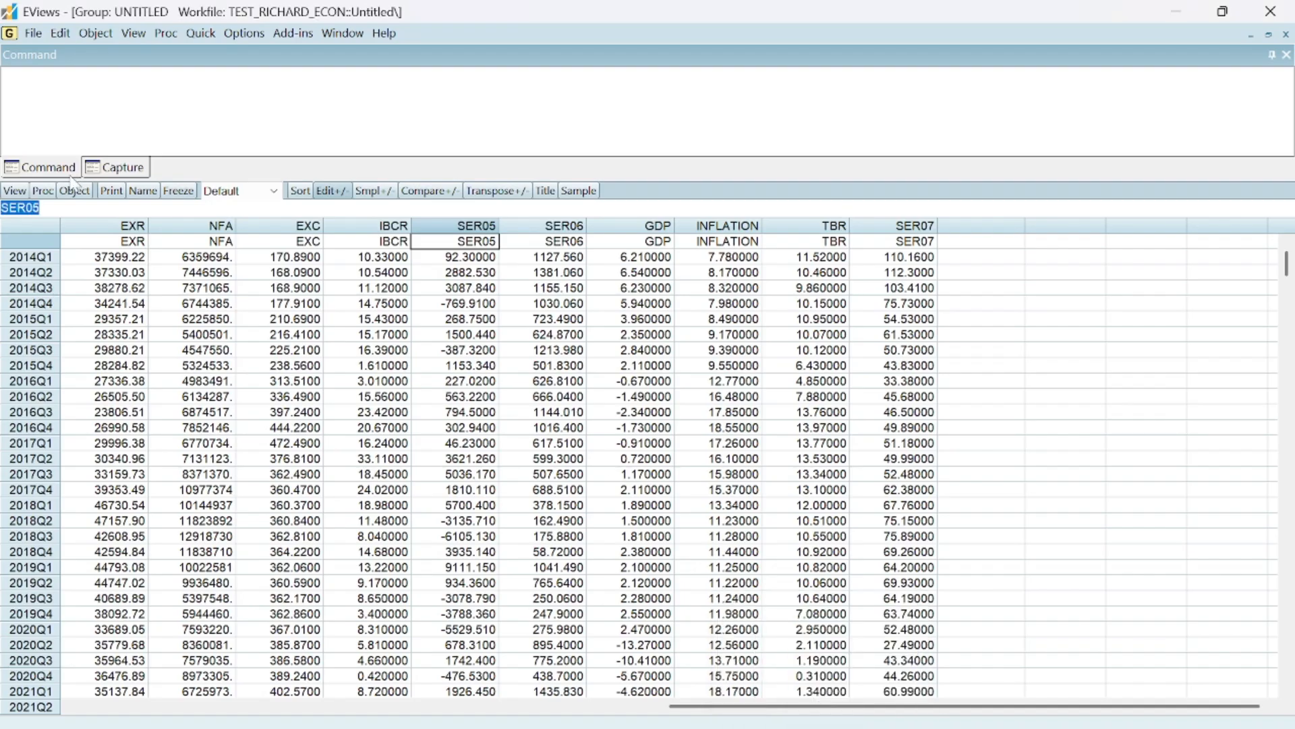
{"action": "left_click", "coordinate": [57, 207]}
{"action": "key", "text": "BackSpace"}
{"action": "key", "text": "BackSpace"}
{"action": "key", "text": "BackSpace"}
{"action": "key", "text": "BackSpace"}
{"action": "key", "text": "BackSpace"}
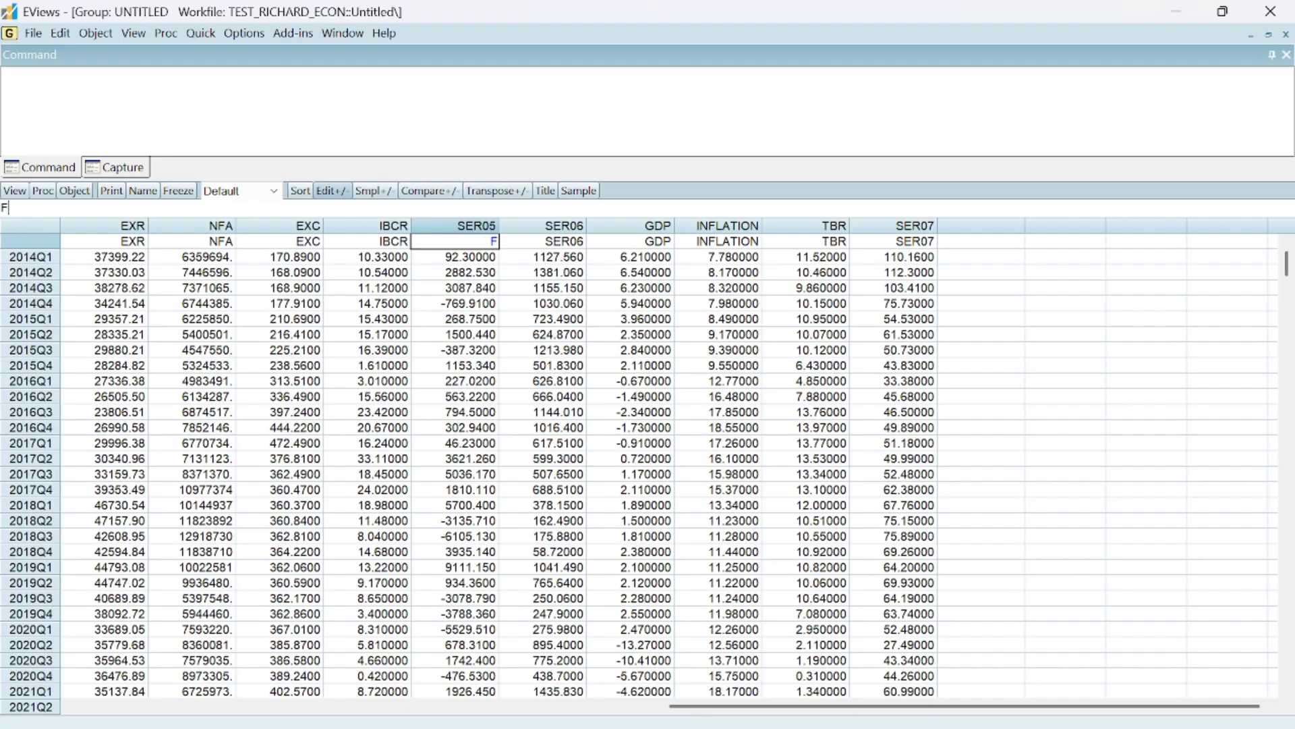
{"action": "key", "text": "Return"}
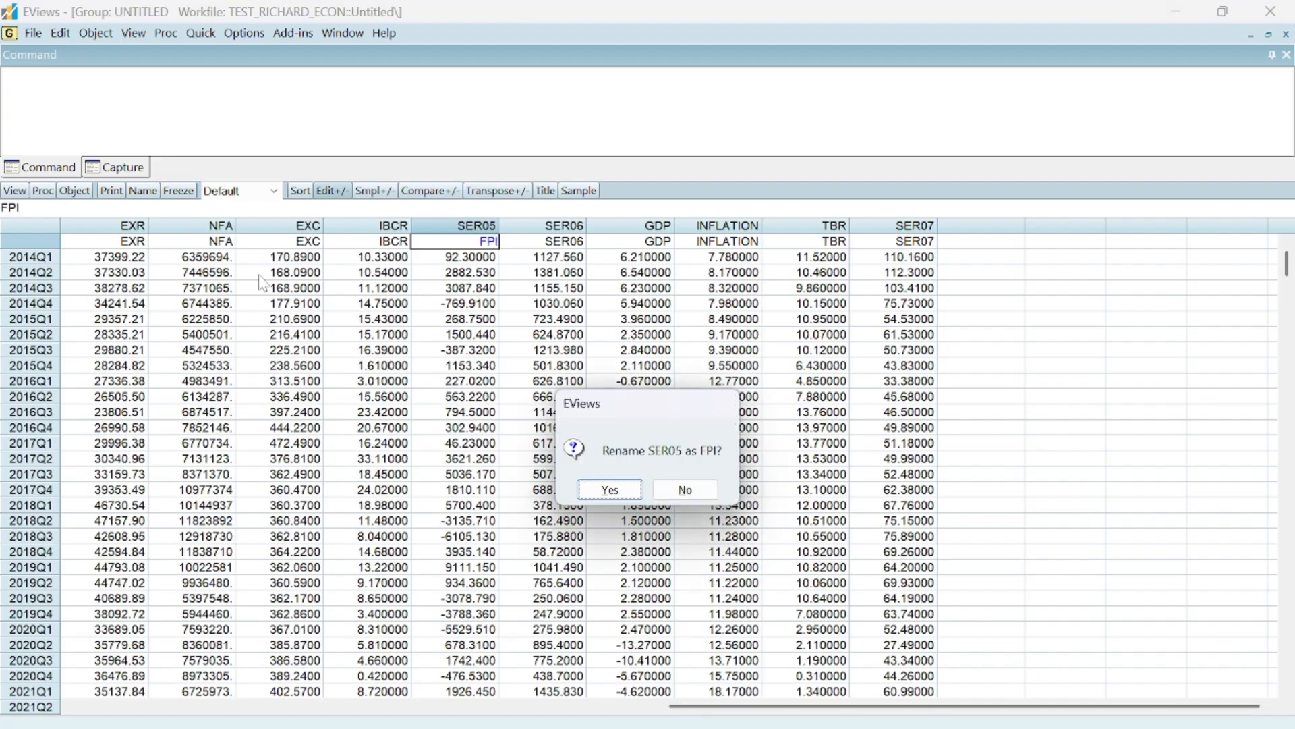
{"action": "left_click", "coordinate": [626, 495]}
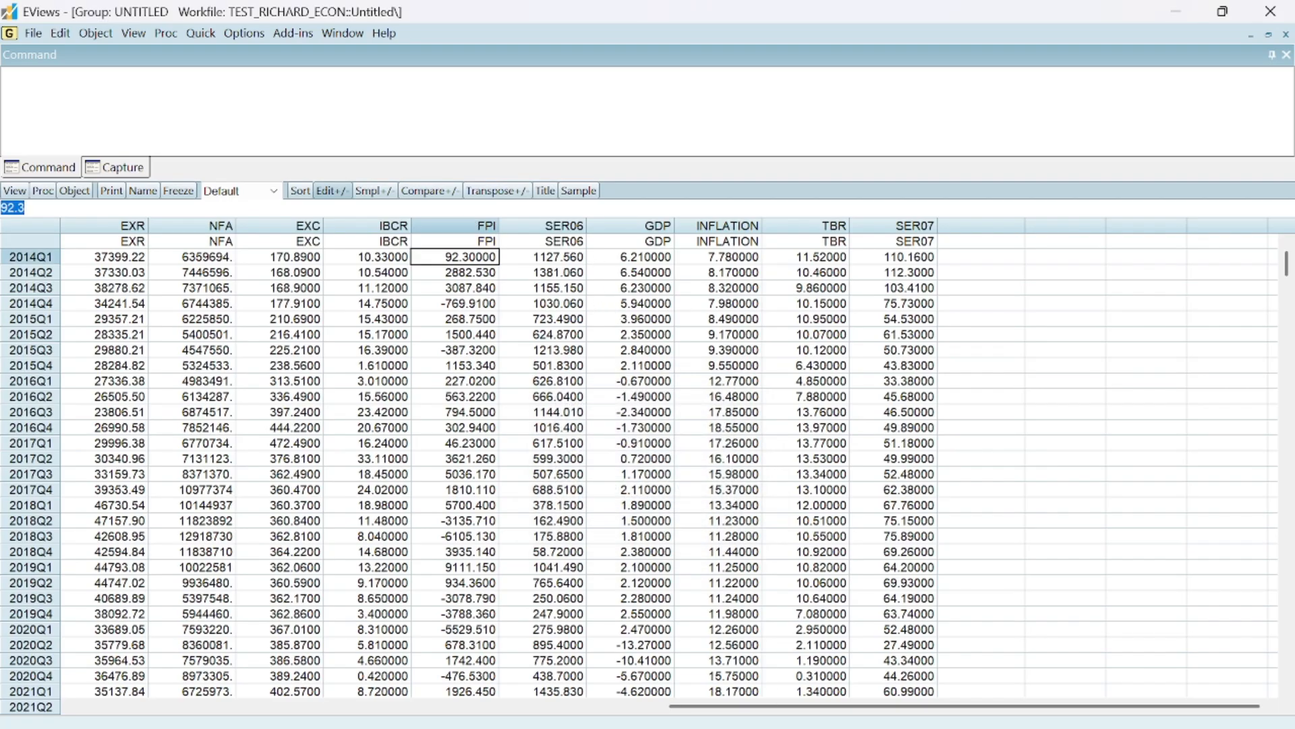
- Rename the SER06 series, which holds the Foreign Direct Investment data, as FDI and accept the rename
{"action": "left_click", "coordinate": [978, 677]}
{"action": "left_click", "coordinate": [564, 242]}
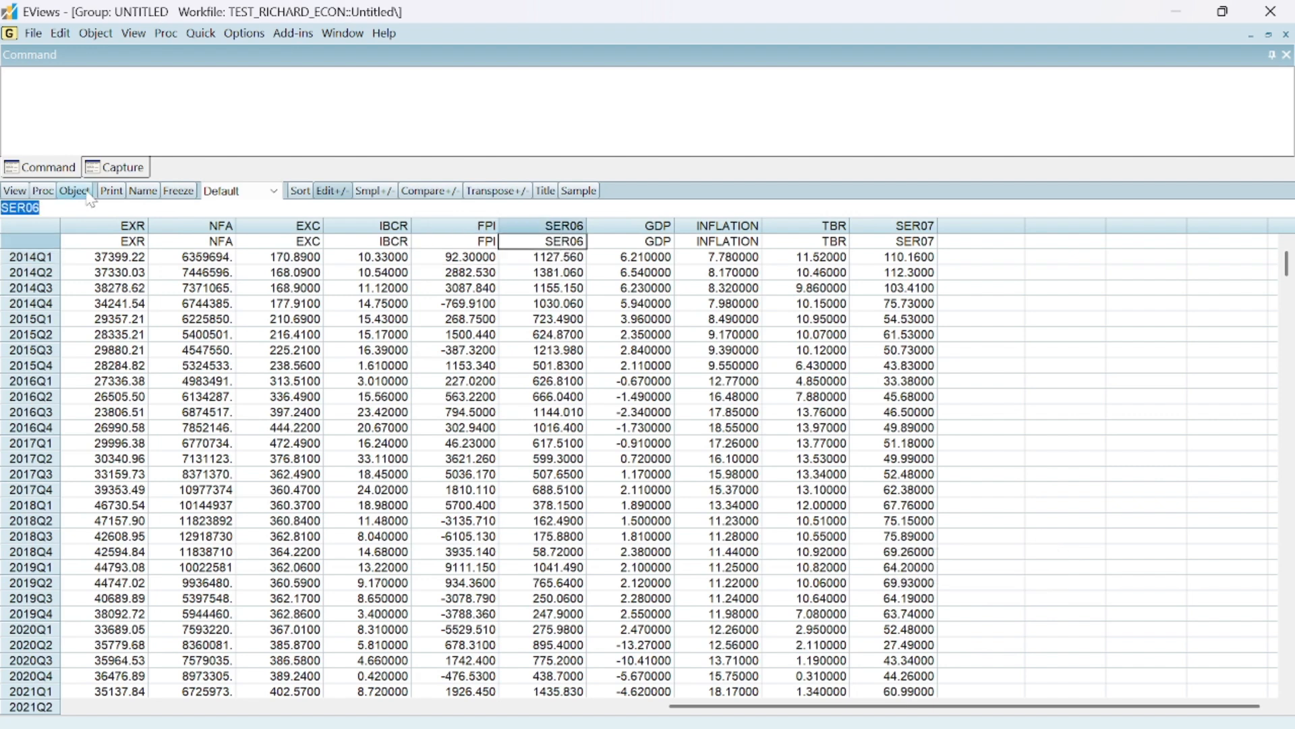
{"action": "left_click", "coordinate": [41, 208]}
{"action": "key", "text": "BackSpace"}
{"action": "key", "text": "BackSpace"}
{"action": "key", "text": "BackSpace"}
{"action": "key", "text": "BackSpace"}
{"action": "key", "text": "BackSpace"}
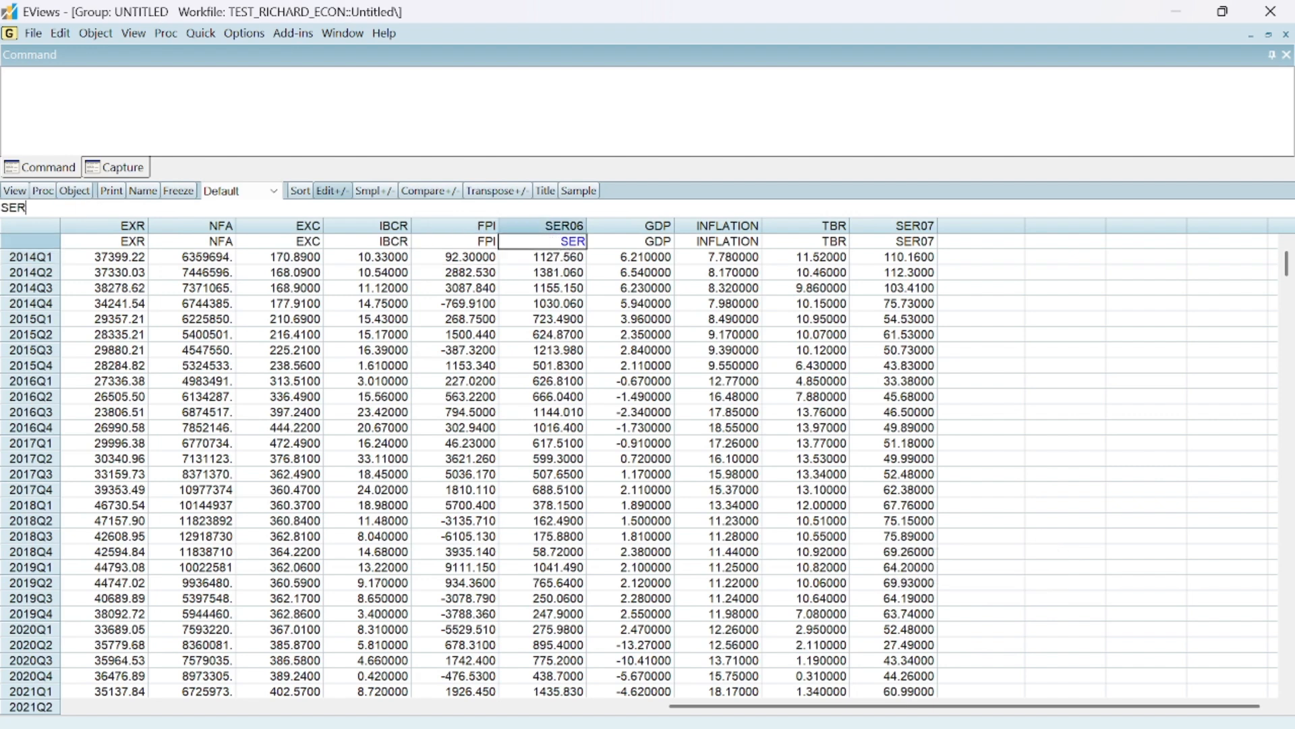
{"action": "type", "text": "FDI"}
{"action": "key", "text": "Return"}
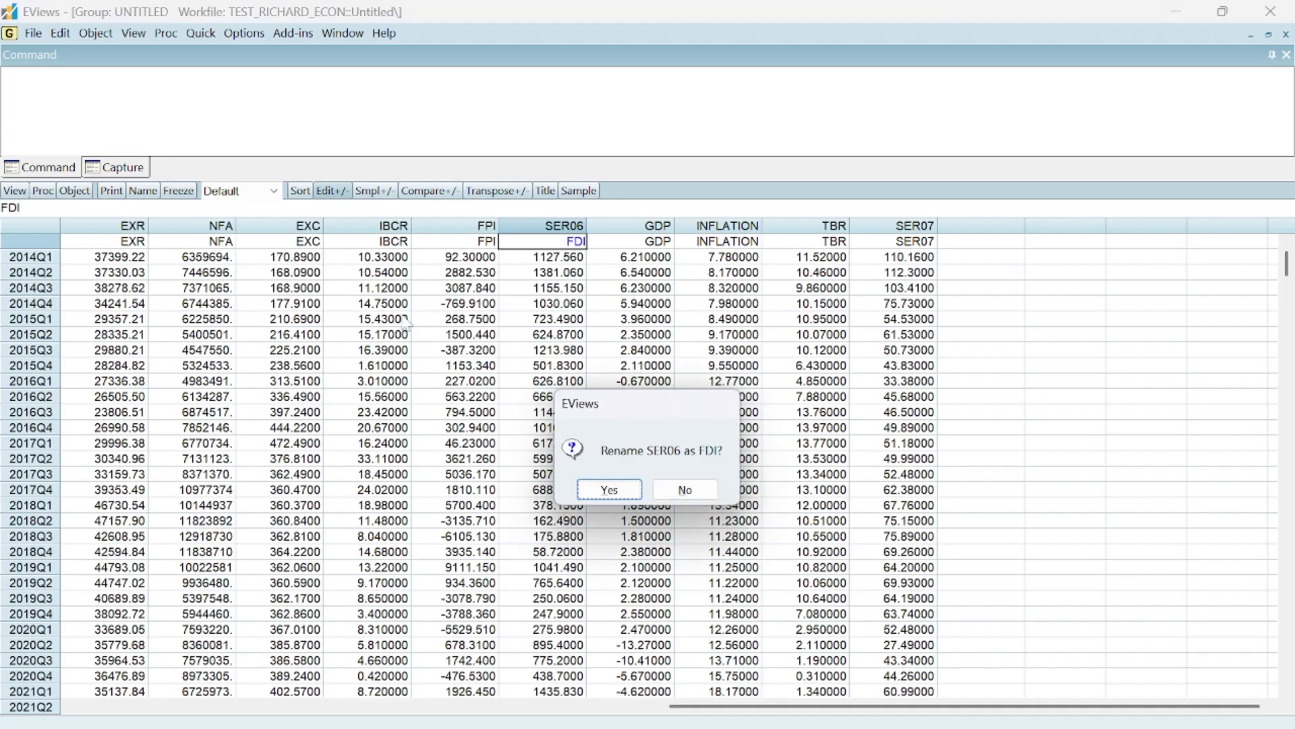
{"action": "left_click", "coordinate": [609, 490]}
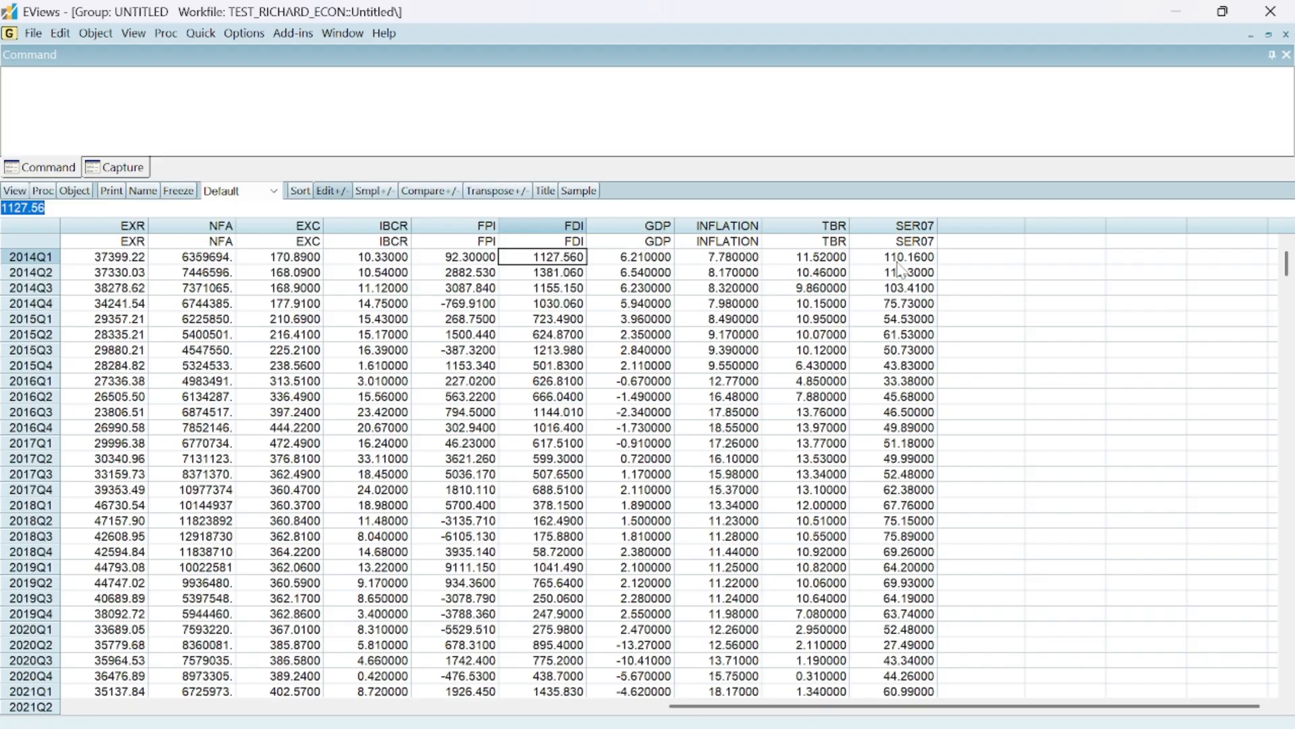
- Check the last copied column's header in the Excel workbook, return to EViews and rename the SER07 series as OIL
{"action": "left_click", "coordinate": [911, 245]}
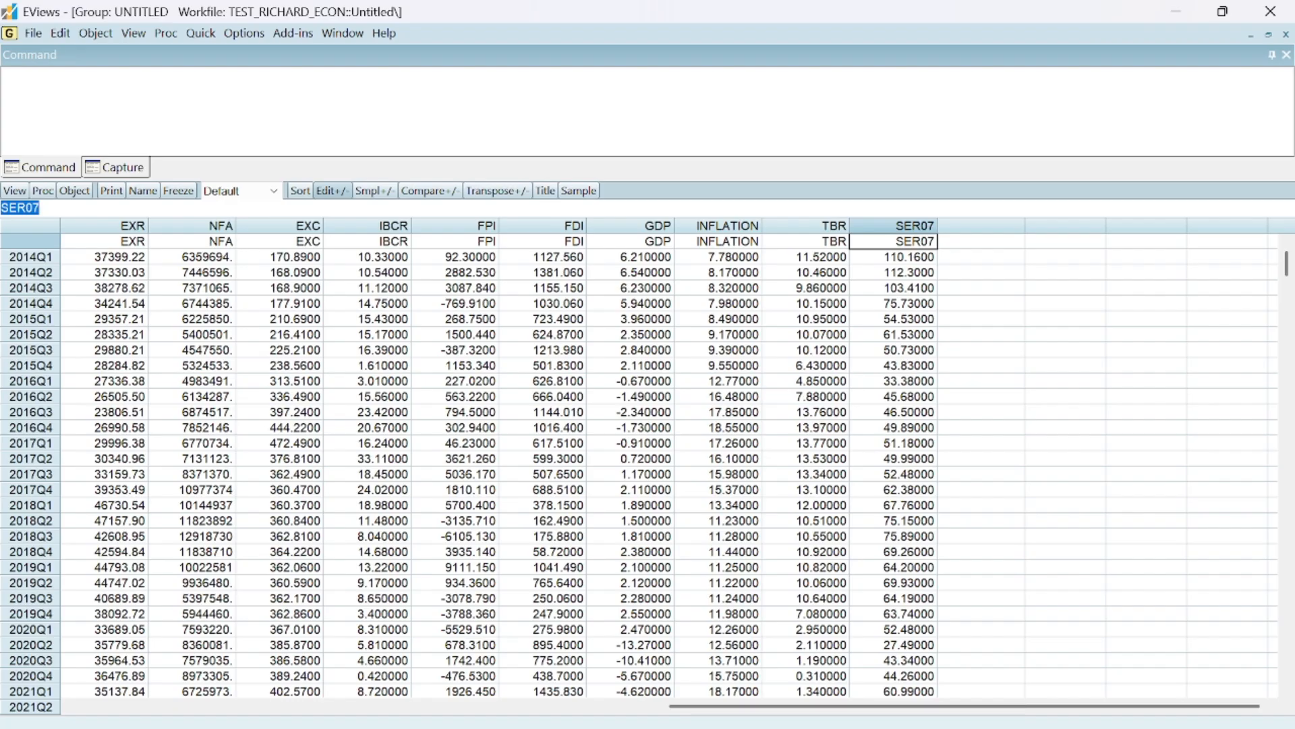
{"action": "mouse_move", "coordinate": [919, 726]}
{"action": "left_click", "coordinate": [967, 699]}
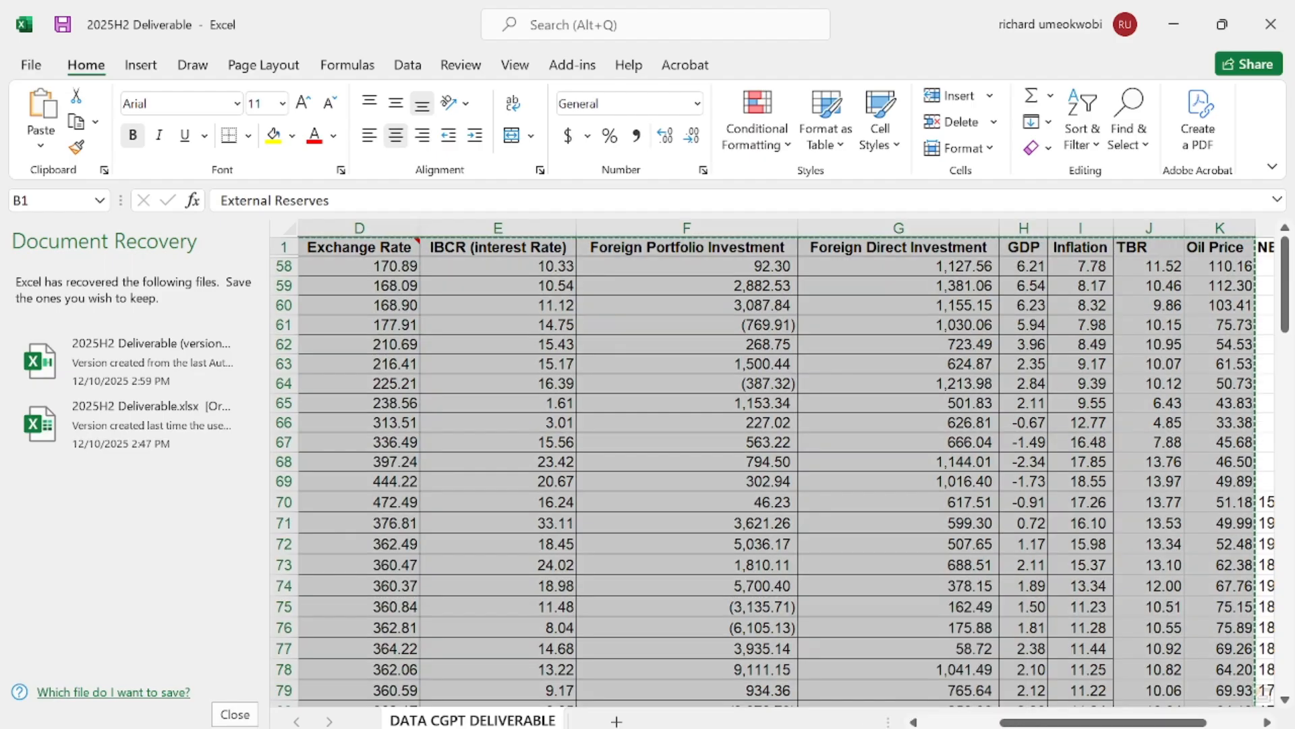
{"action": "left_click_drag", "start_coordinate": [1068, 721], "coordinate": [1198, 720]}
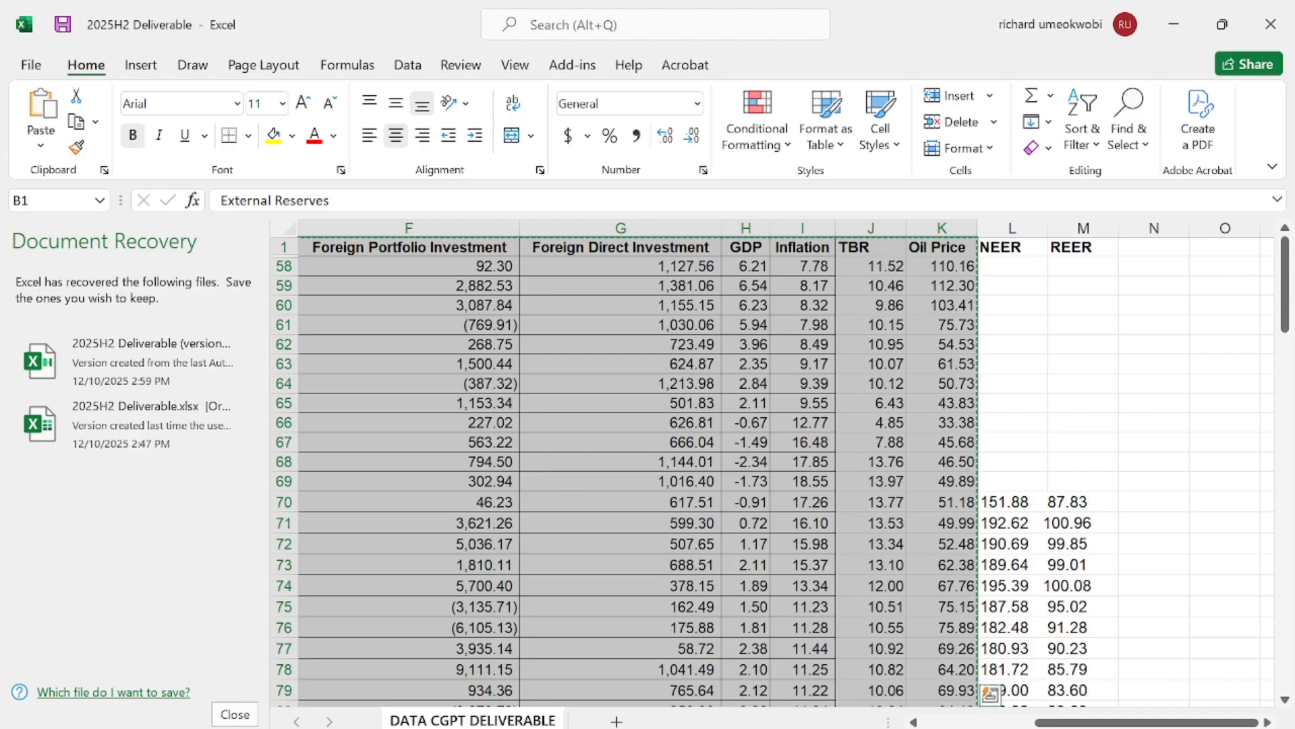
{"action": "mouse_move", "coordinate": [822, 727]}
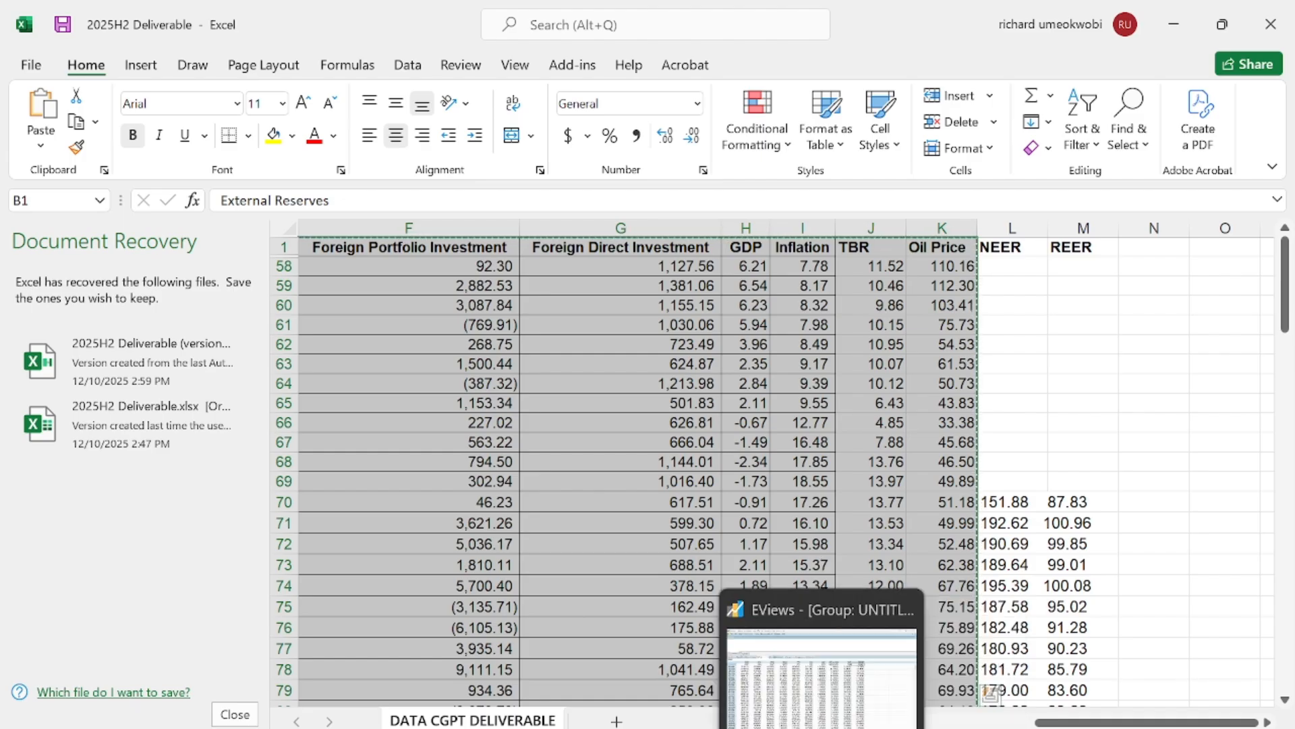
{"action": "left_click", "coordinate": [852, 650]}
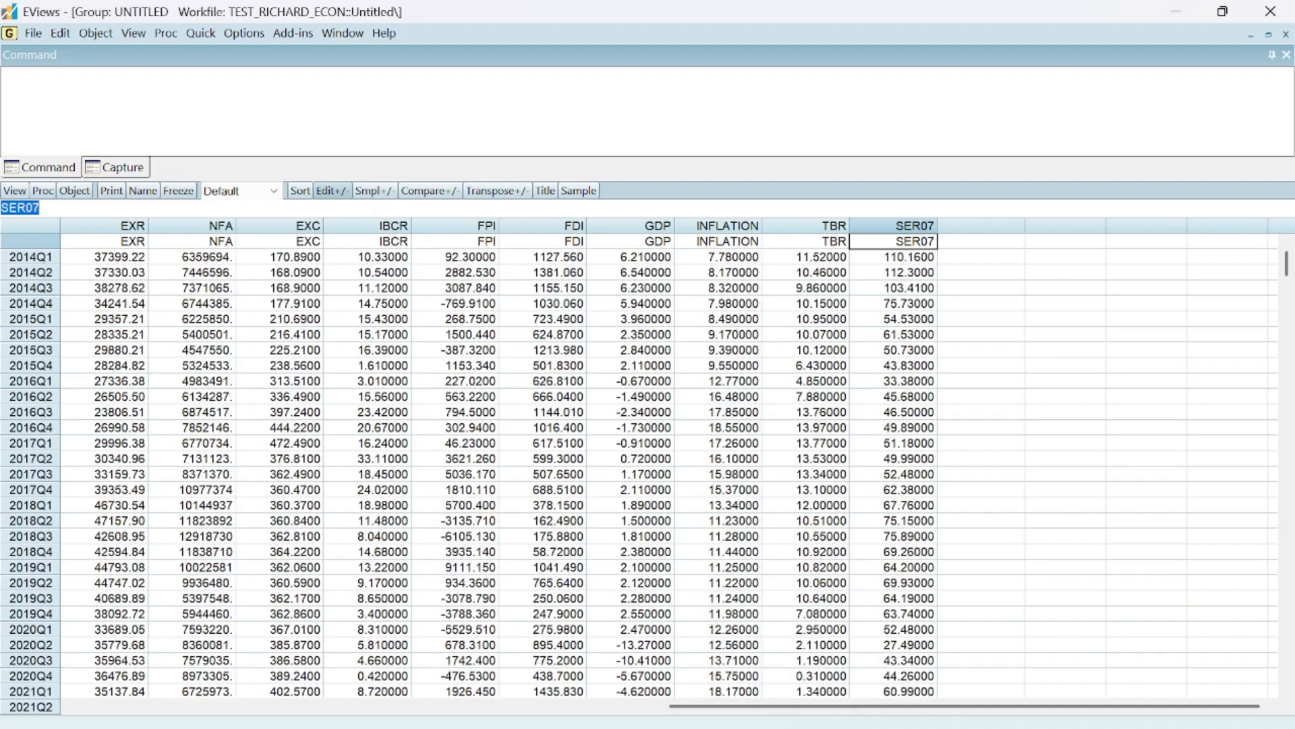
{"action": "left_click", "coordinate": [41, 208]}
{"action": "key", "text": "BackSpace"}
{"action": "key", "text": "BackSpace"}
{"action": "key", "text": "BackSpace"}
{"action": "key", "text": "BackSpace"}
{"action": "key", "text": "BackSpace"}
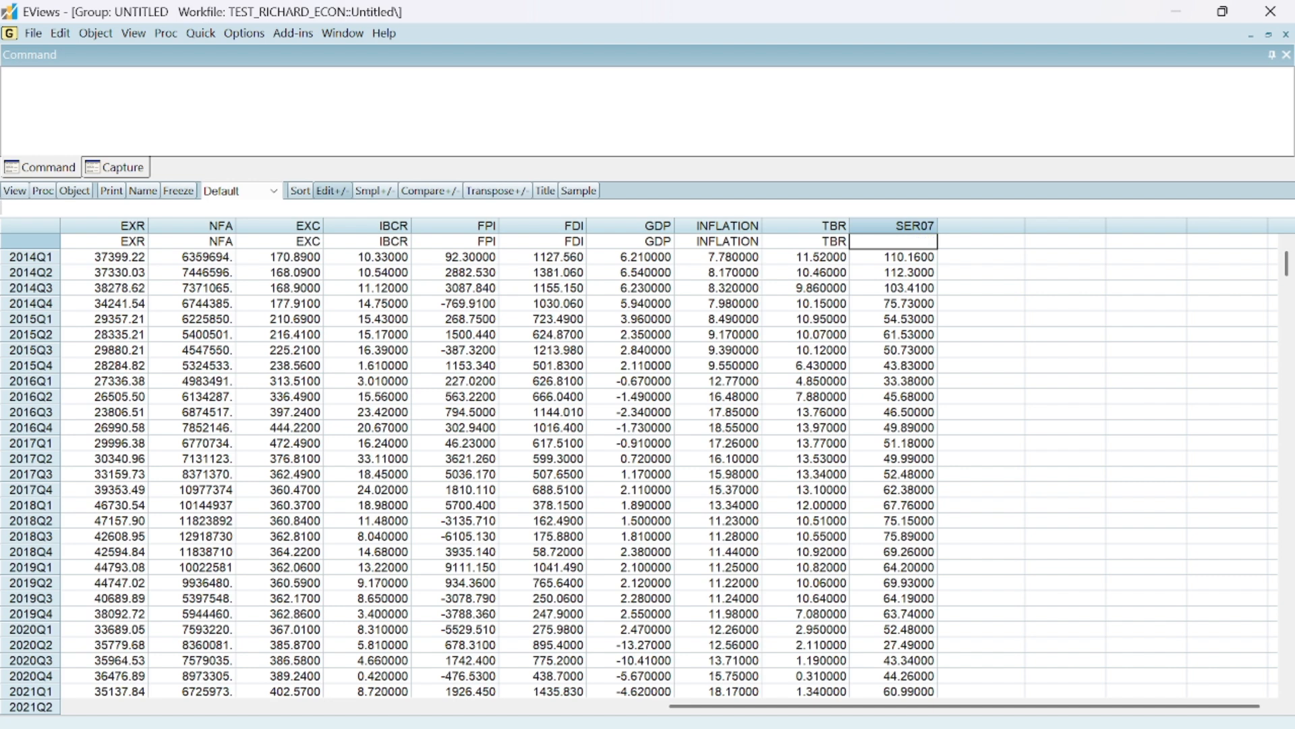
{"action": "type", "text": "OIL"}
{"action": "key", "text": "Return"}
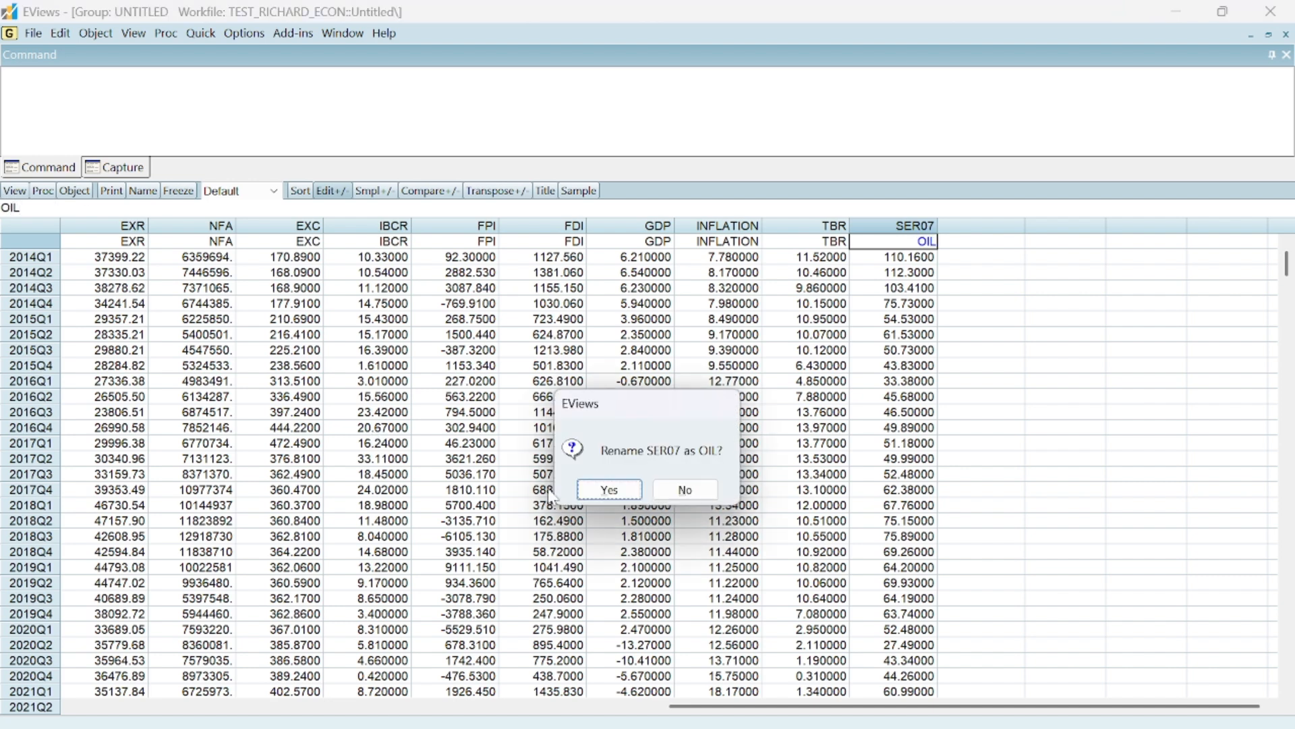
{"action": "left_click", "coordinate": [610, 490]}
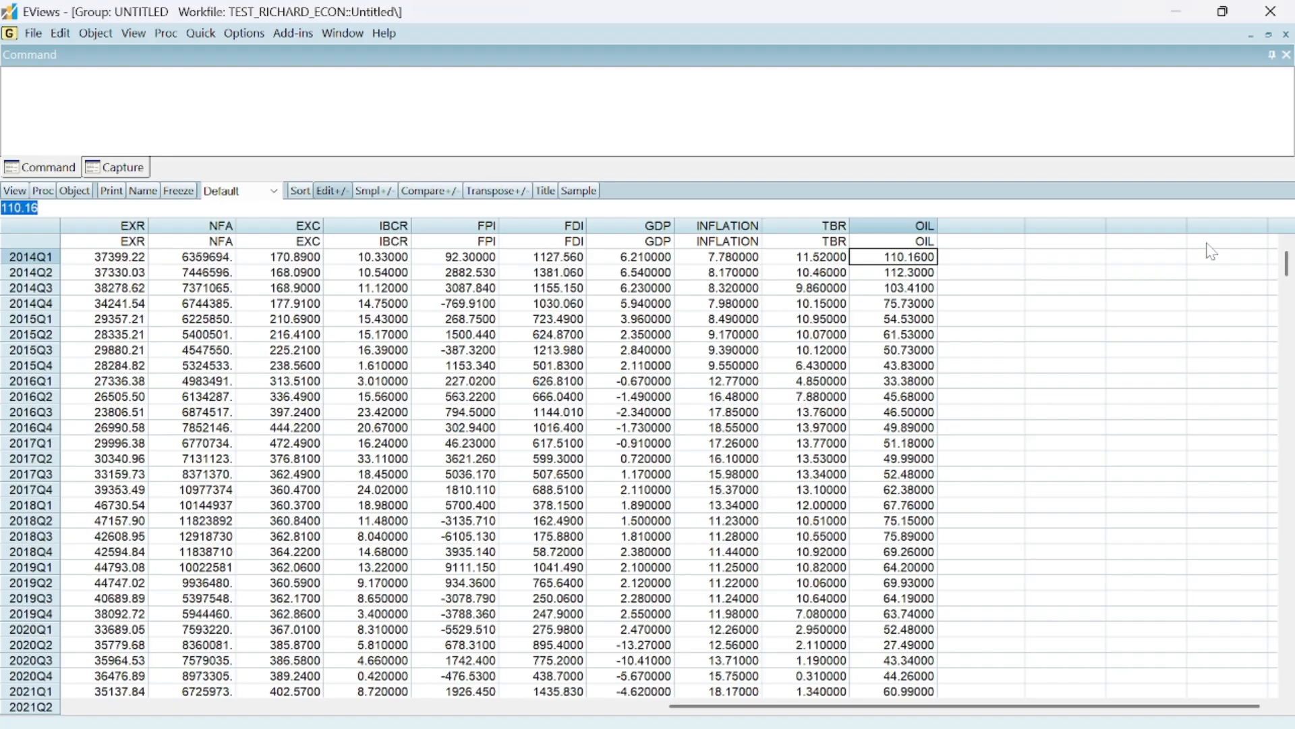
- Close the untitled group by deleting it without naming it, and restore the EViews window to its smaller size
{"action": "left_click", "coordinate": [1286, 33]}
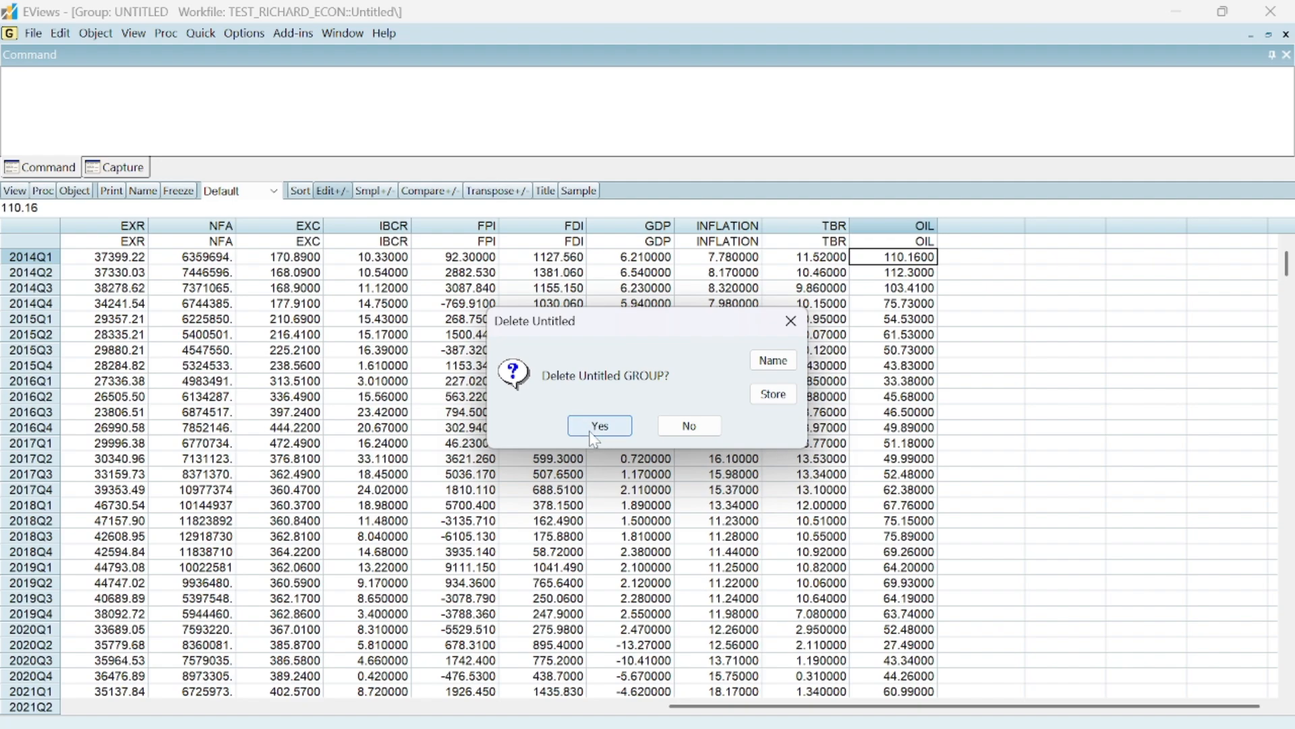
{"action": "left_click", "coordinate": [597, 427]}
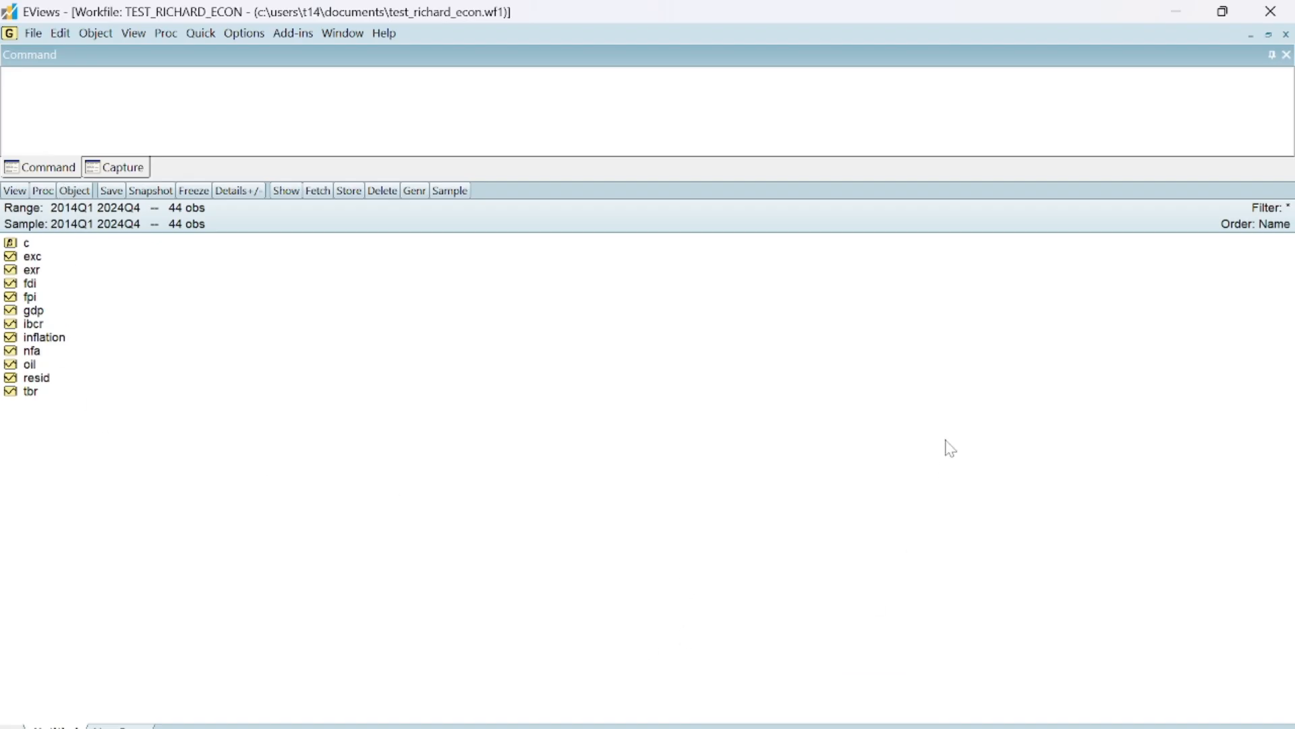
{"action": "left_click", "coordinate": [1223, 10]}
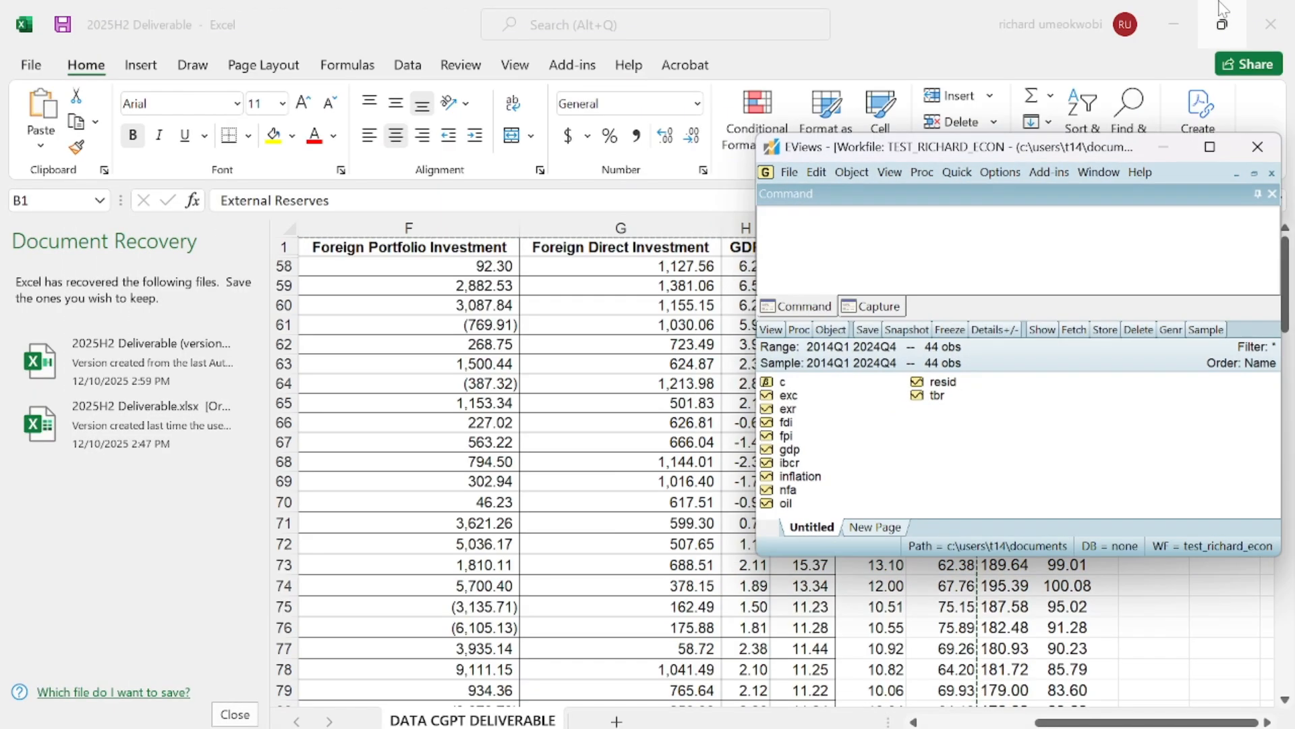
- Undock the Command window so it floats clear of the workfile's object list, and maximize EViews
{"action": "mouse_move", "coordinate": [1223, 23]}
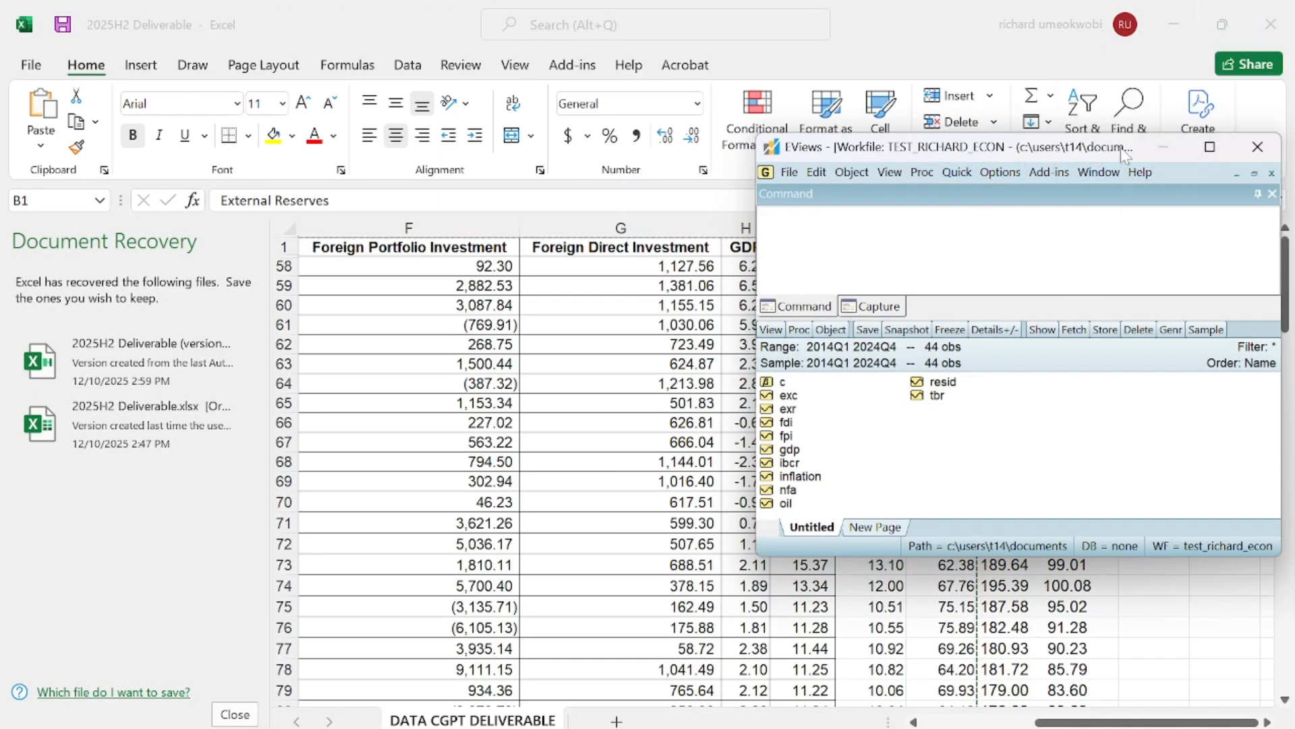
{"action": "left_click_drag", "start_coordinate": [1054, 189], "coordinate": [816, 204]}
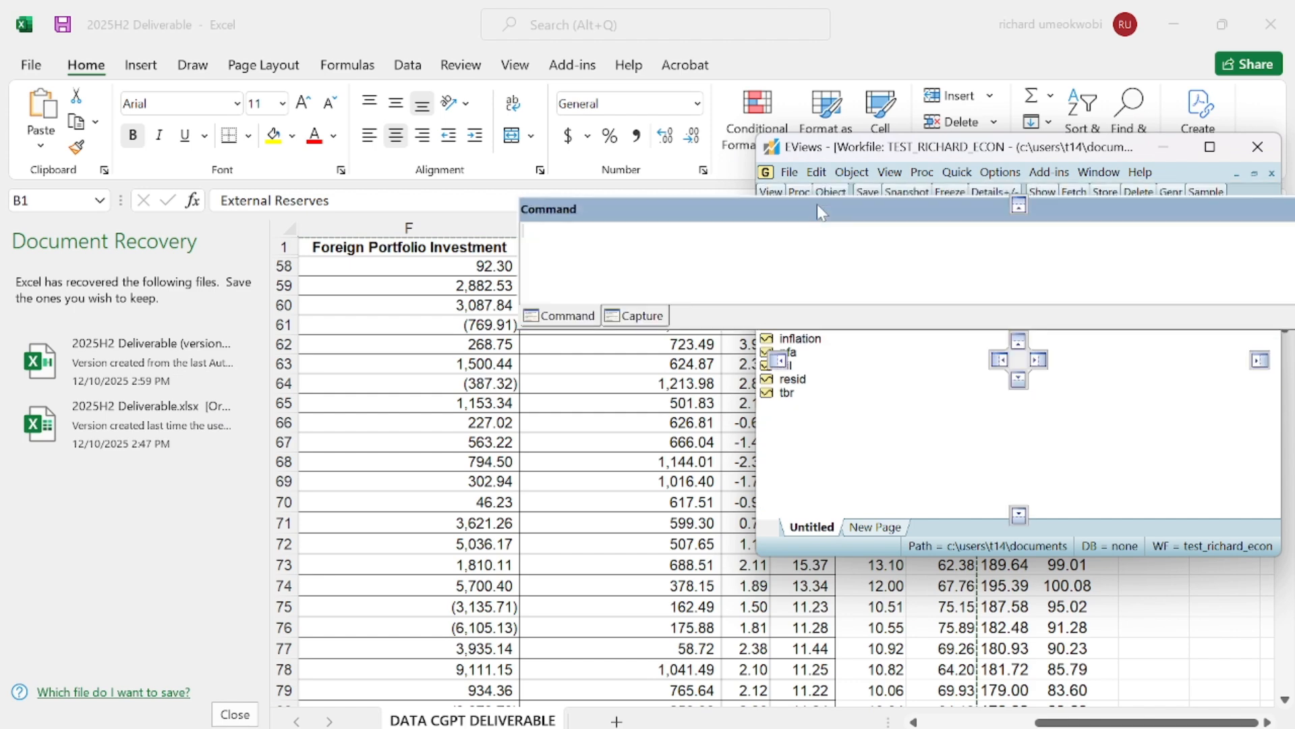
{"action": "left_click_drag", "start_coordinate": [744, 221], "coordinate": [174, 338]}
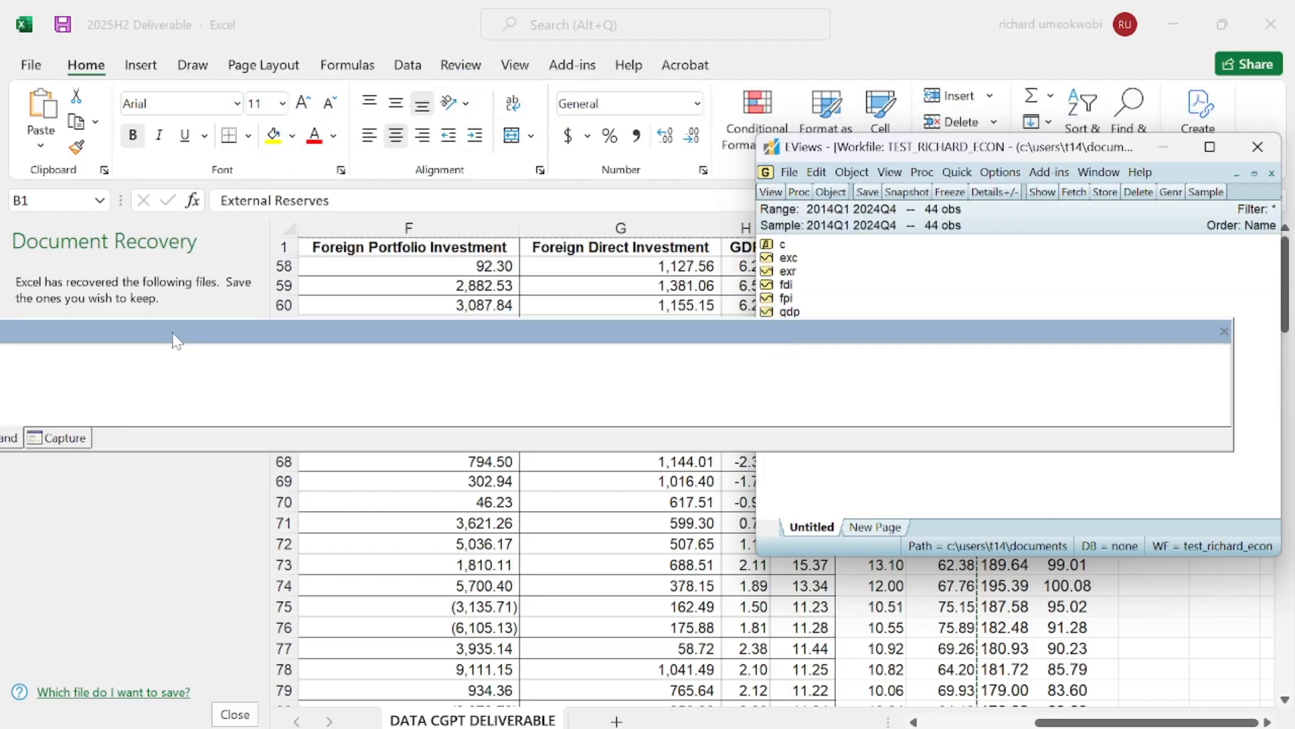
{"action": "left_click", "coordinate": [1214, 148]}
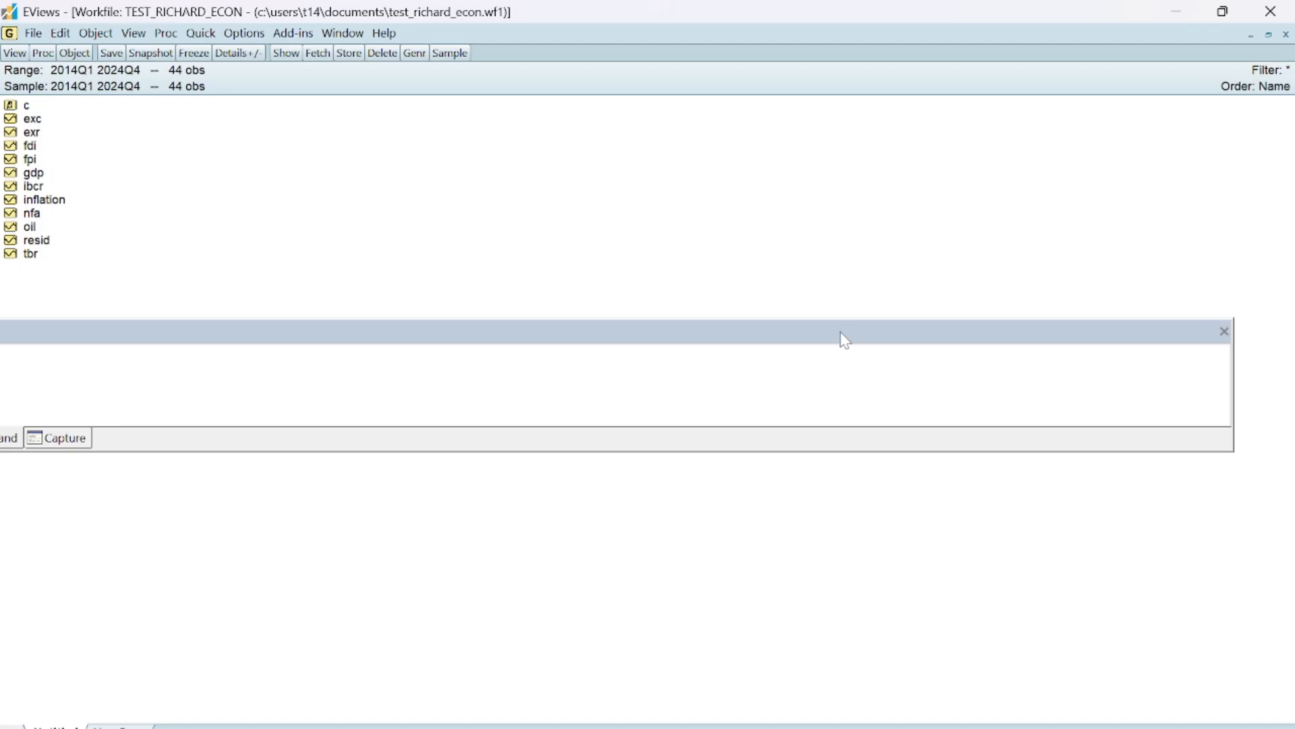
{"action": "left_click_drag", "start_coordinate": [846, 341], "coordinate": [1082, 414]}
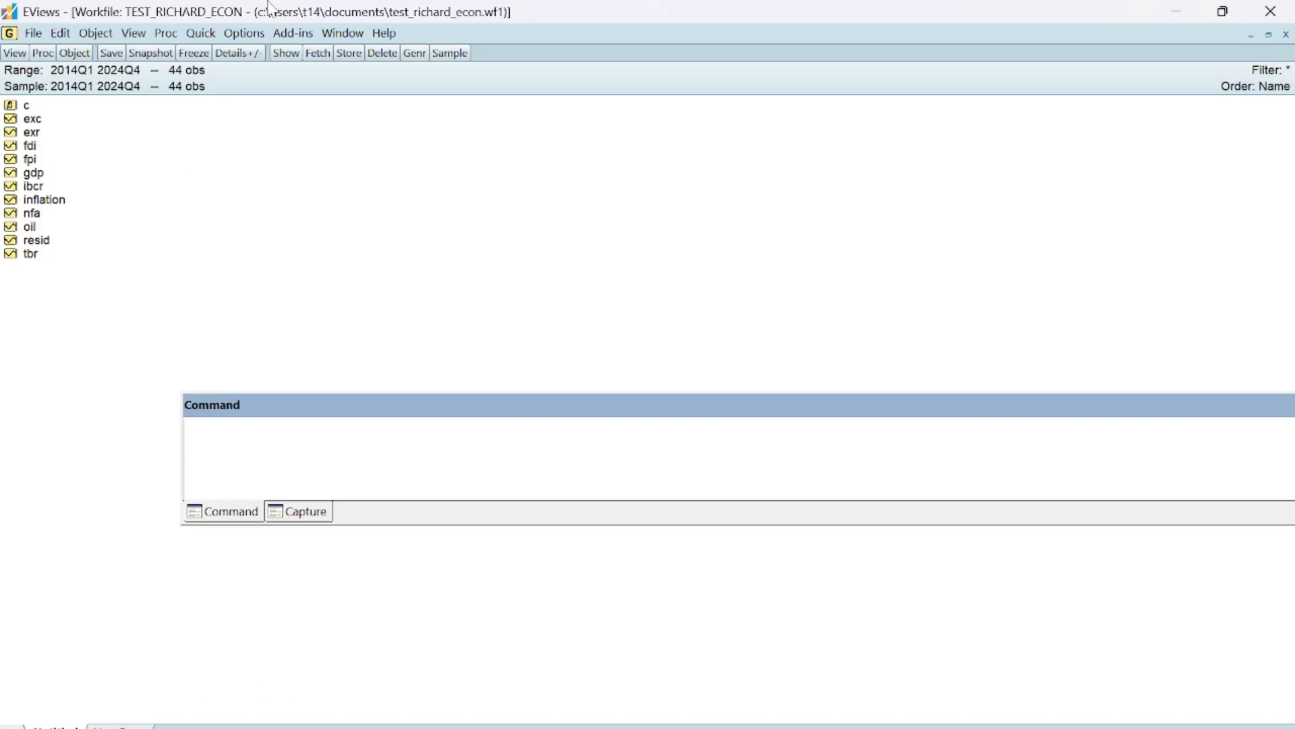
- Restore the TEST_RICHARD_ECON workfile to a floating window beside the ECONOMETRICS workfile, and place the Command window below both
{"action": "left_click", "coordinate": [1270, 35]}
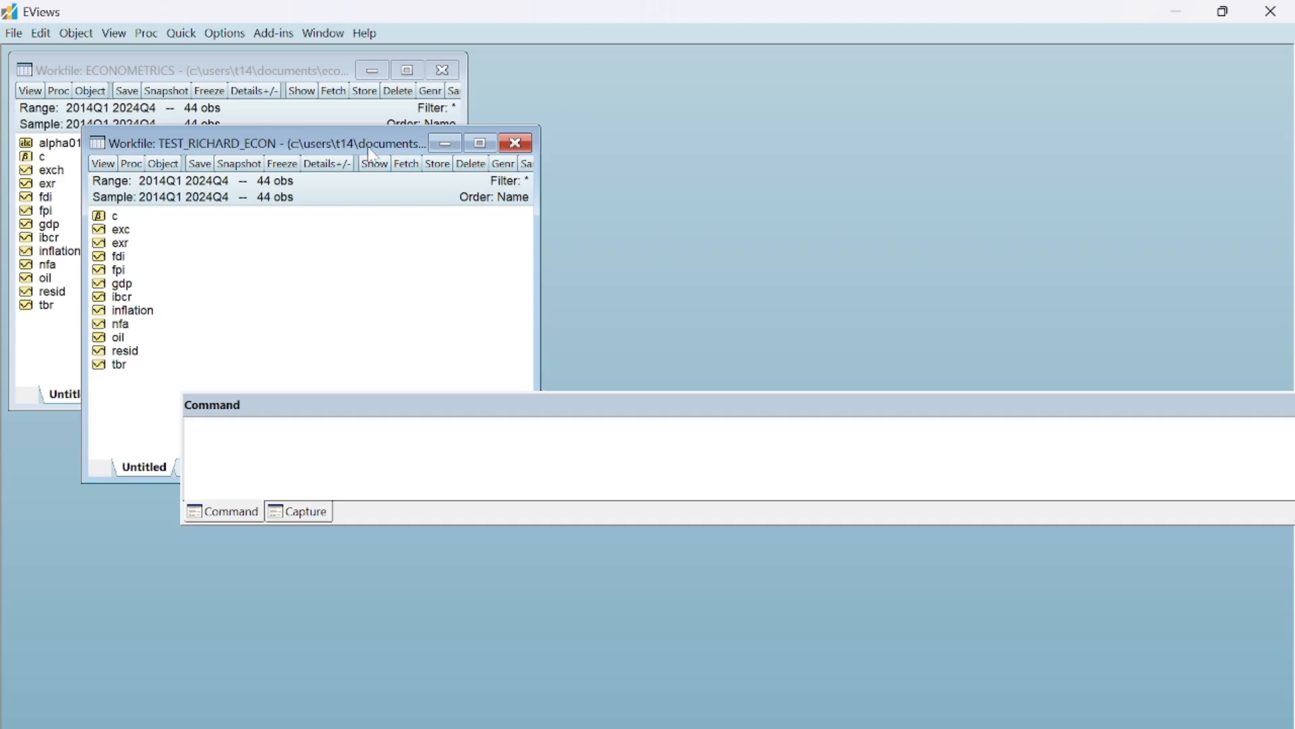
{"action": "left_click_drag", "start_coordinate": [328, 153], "coordinate": [821, 82]}
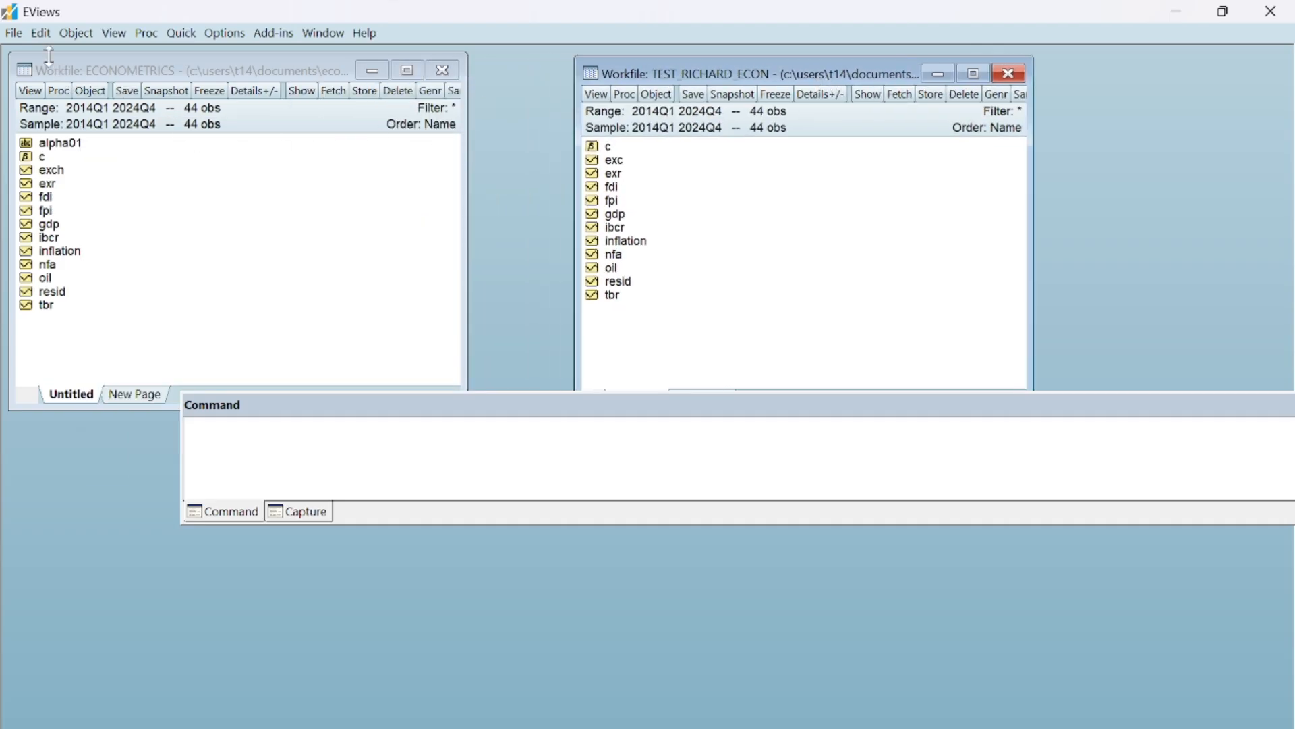
{"action": "left_click_drag", "start_coordinate": [503, 407], "coordinate": [357, 551]}
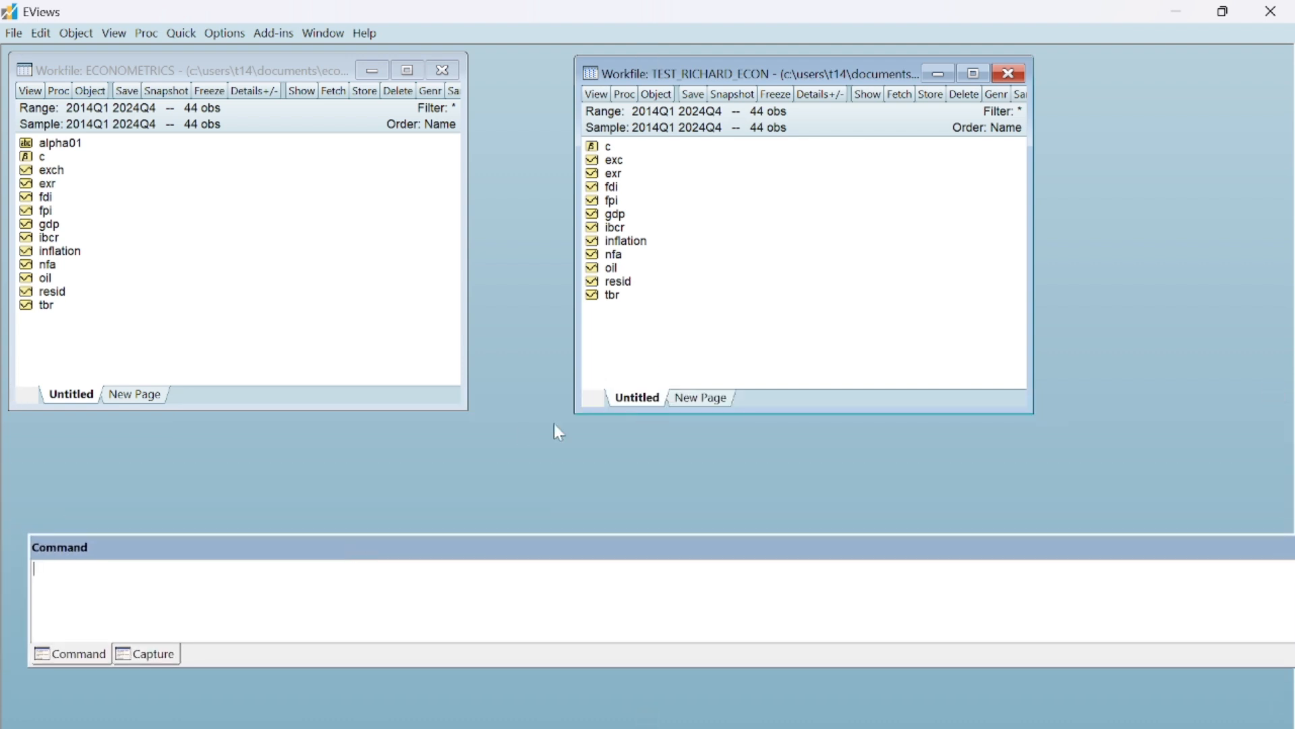